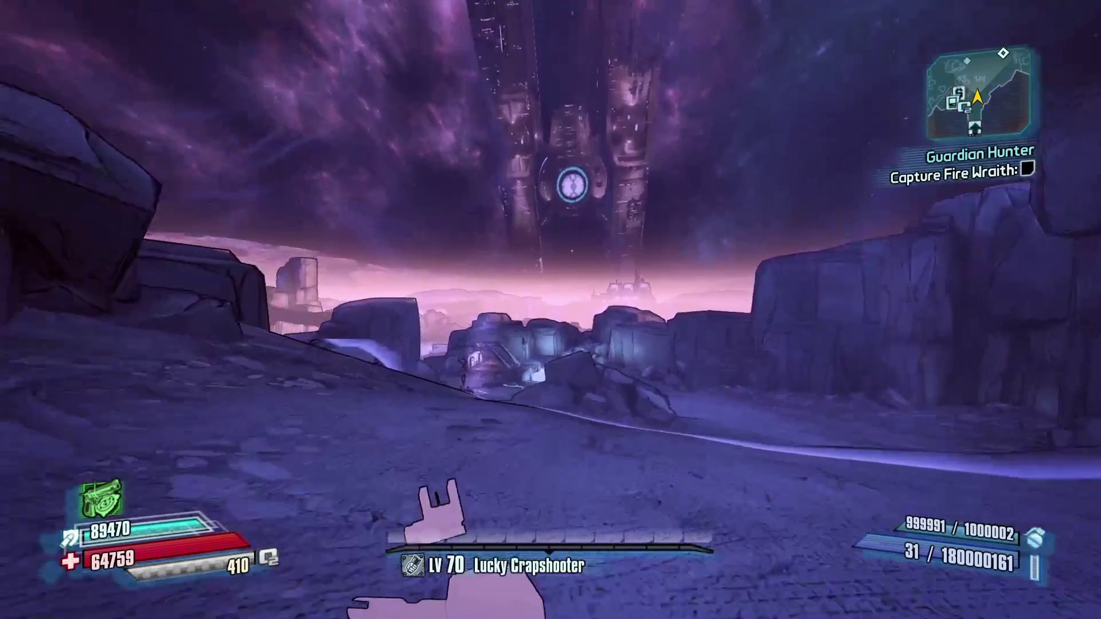
{"action": "key", "text": "g"}
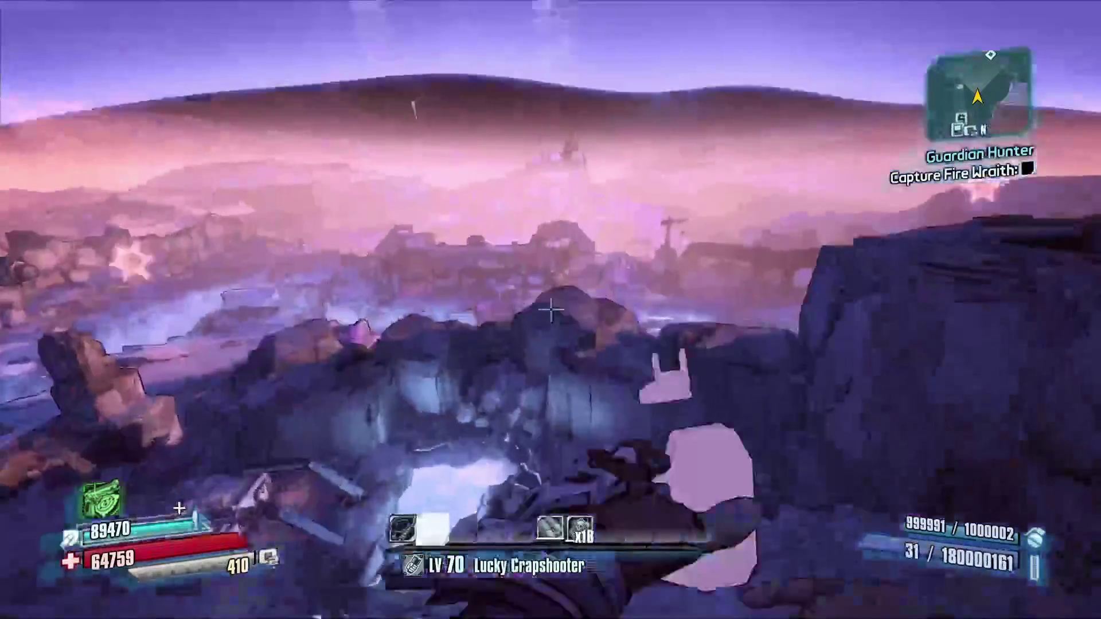
{"action": "key", "text": "w"}
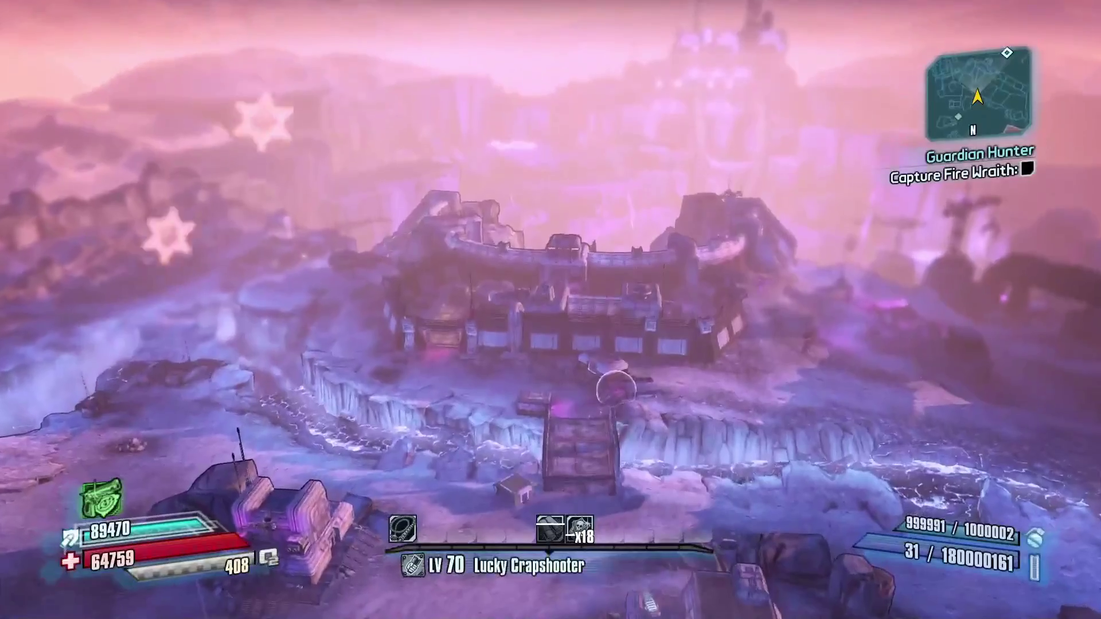
{"action": "key", "text": "w"}
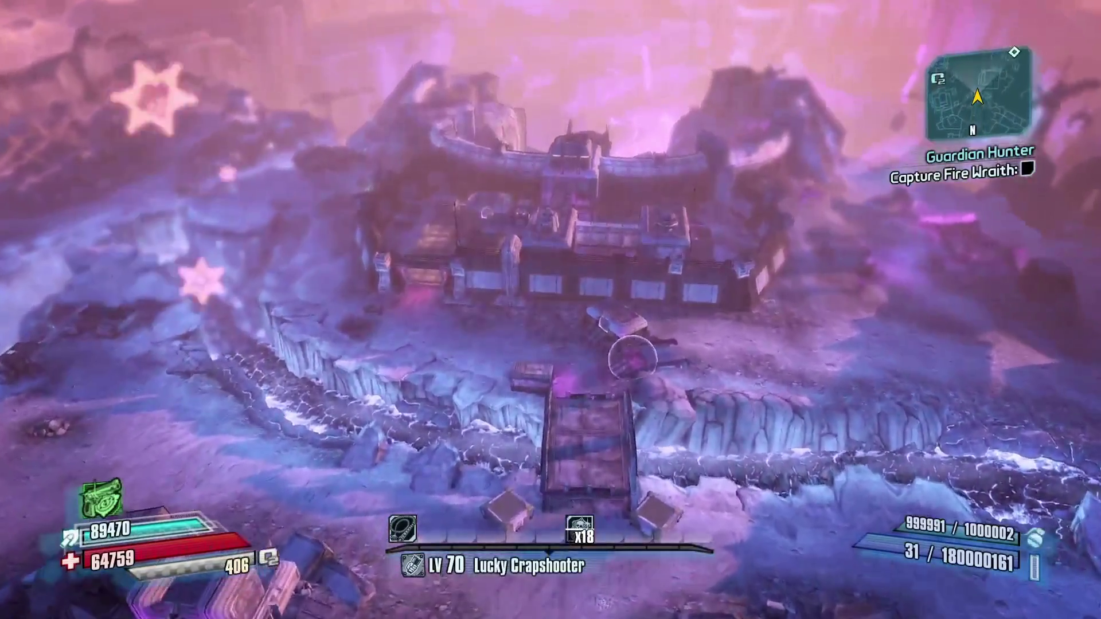
{"action": "key", "text": "w"}
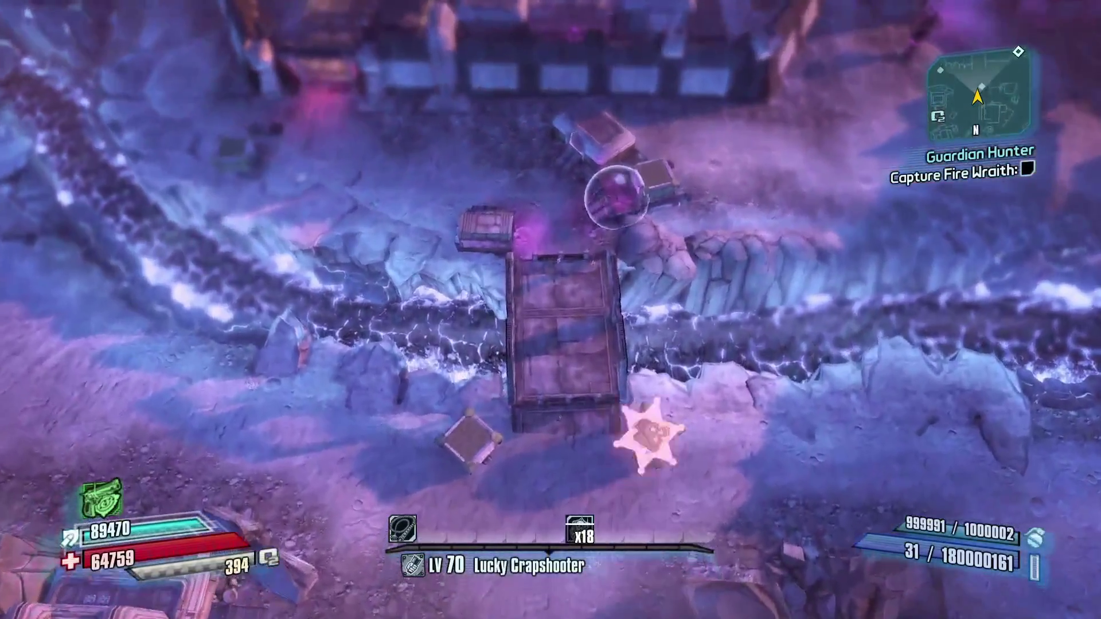
{"action": "key", "text": "w"}
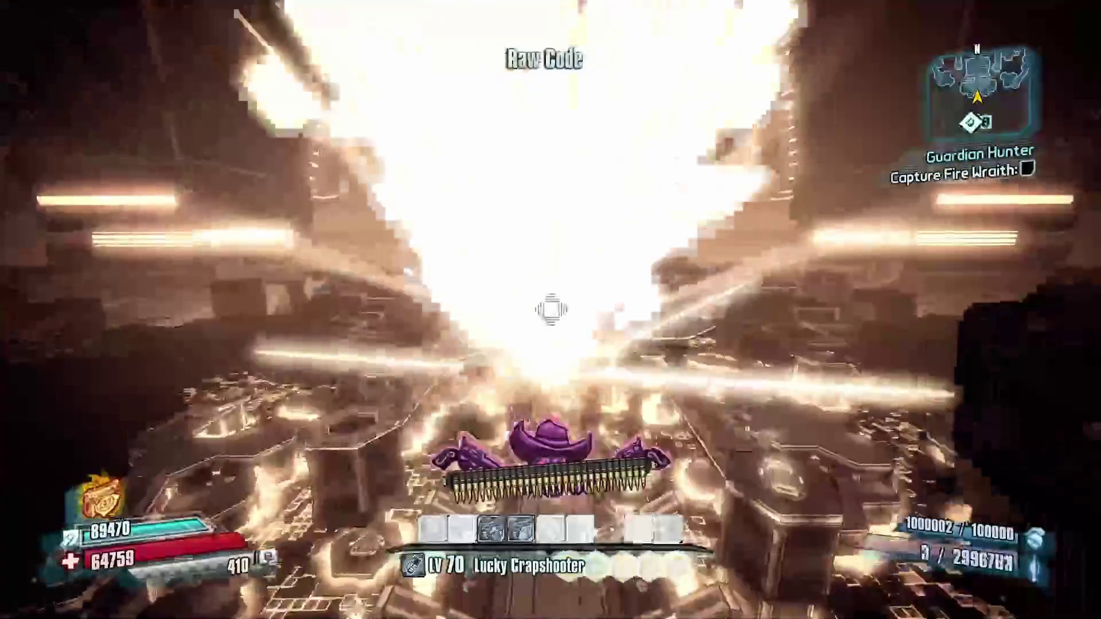
{"action": "key", "text": "b"}
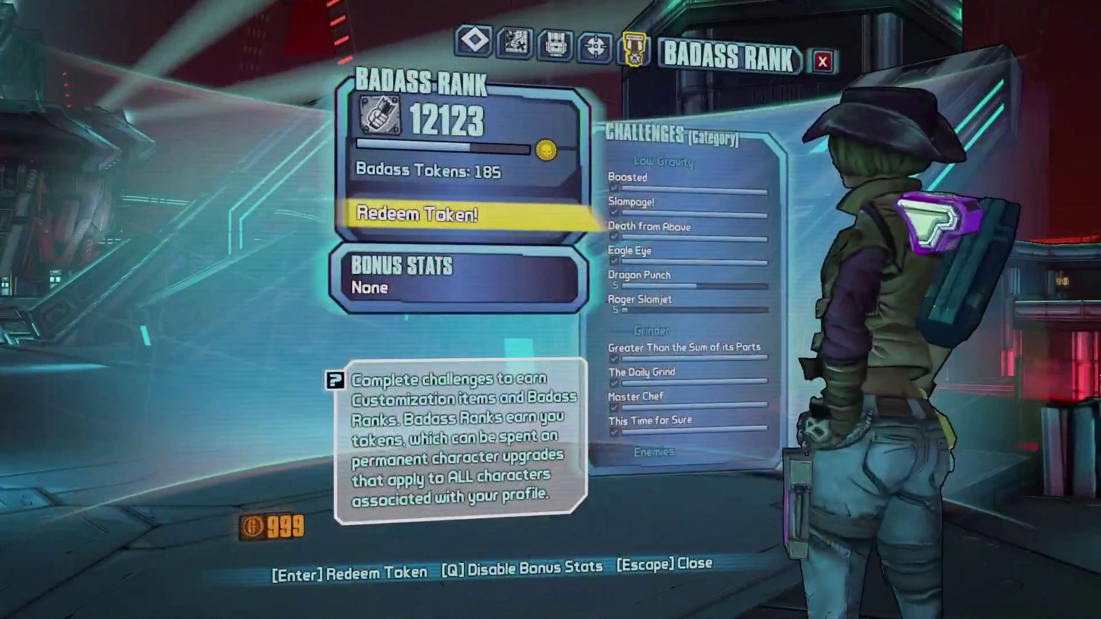
{"action": "key", "text": "Escape"}
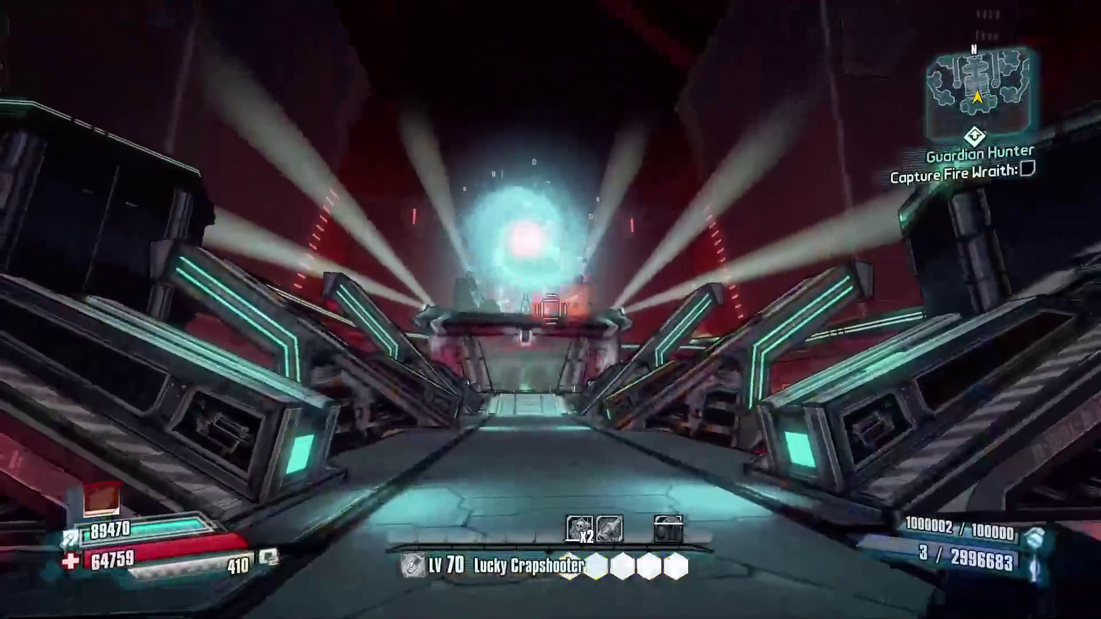
{"action": "left_click", "coordinate": [551, 310]}
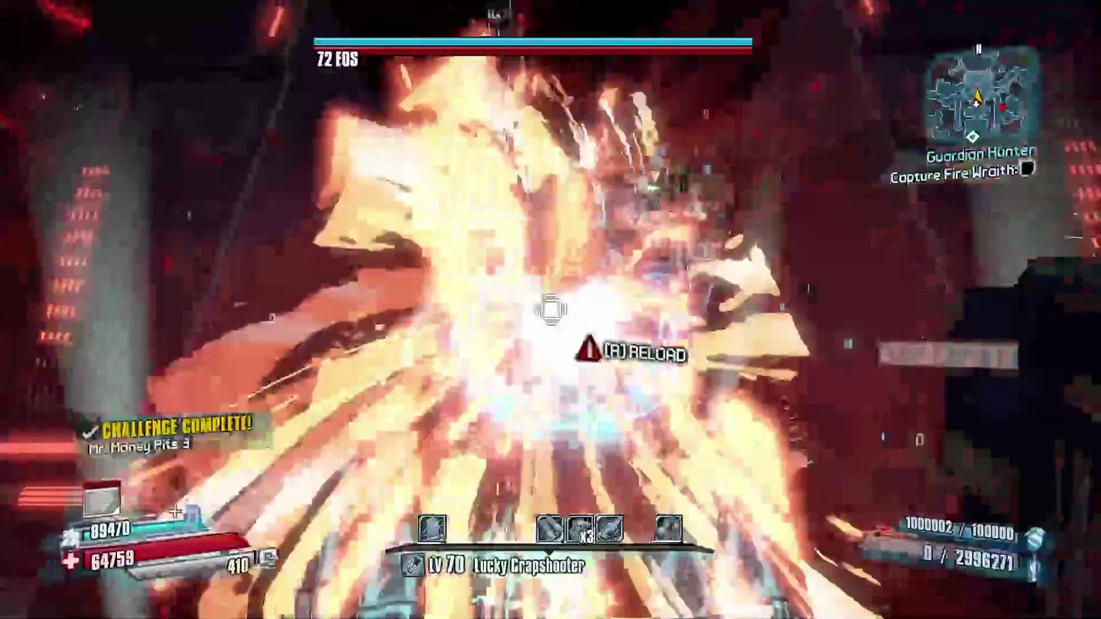
{"action": "key", "text": "Return"}
{"action": "key", "text": "Return"}
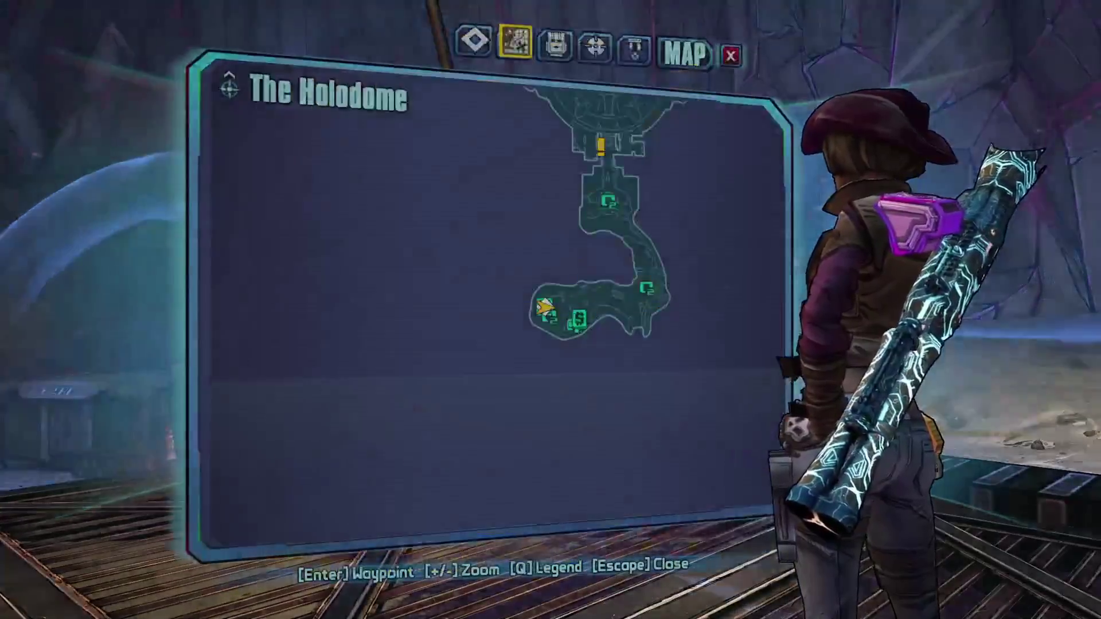
{"action": "key", "text": "Return"}
{"action": "key", "text": "Return"}
{"action": "key", "text": "Return"}
{"action": "key", "text": "Return"}
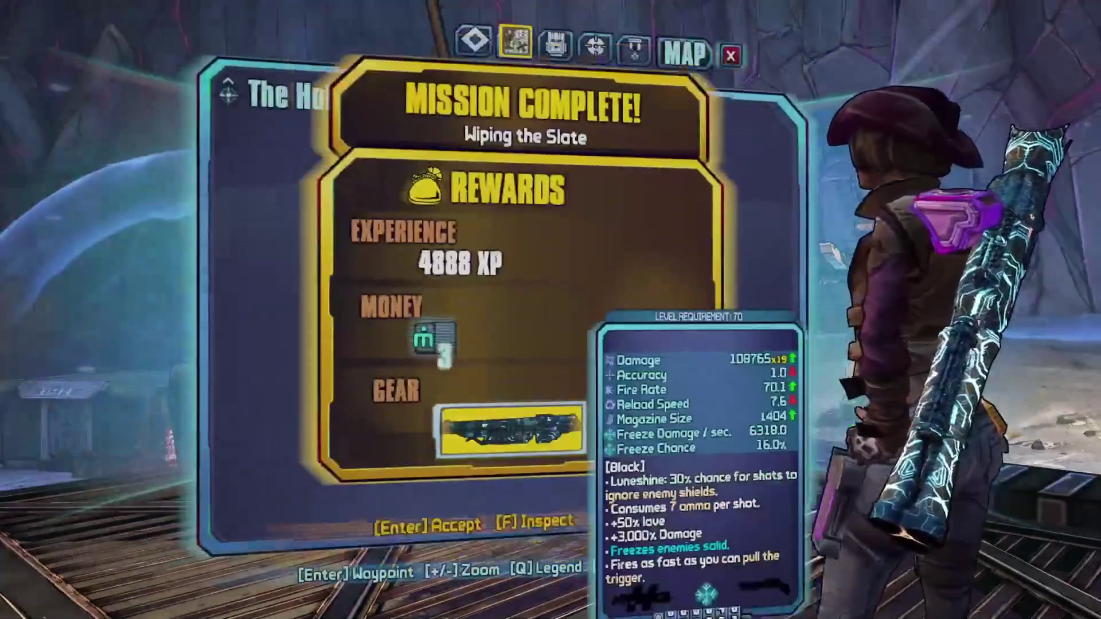
{"action": "key", "text": "Return"}
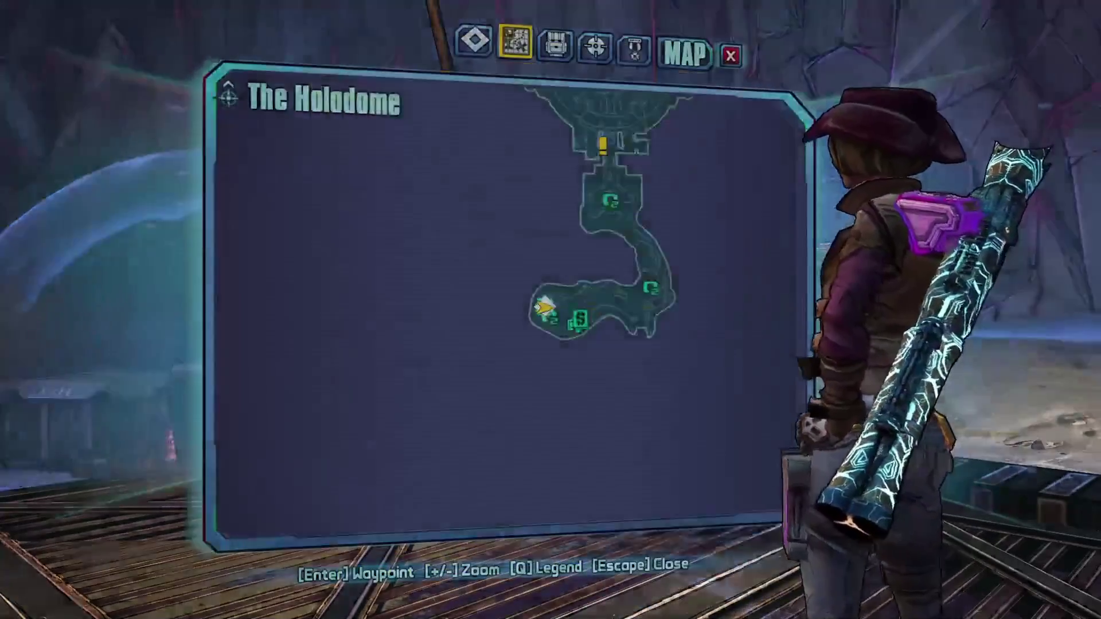
{"action": "key", "text": "Return"}
{"action": "key", "text": "Return"}
{"action": "key", "text": "Return"}
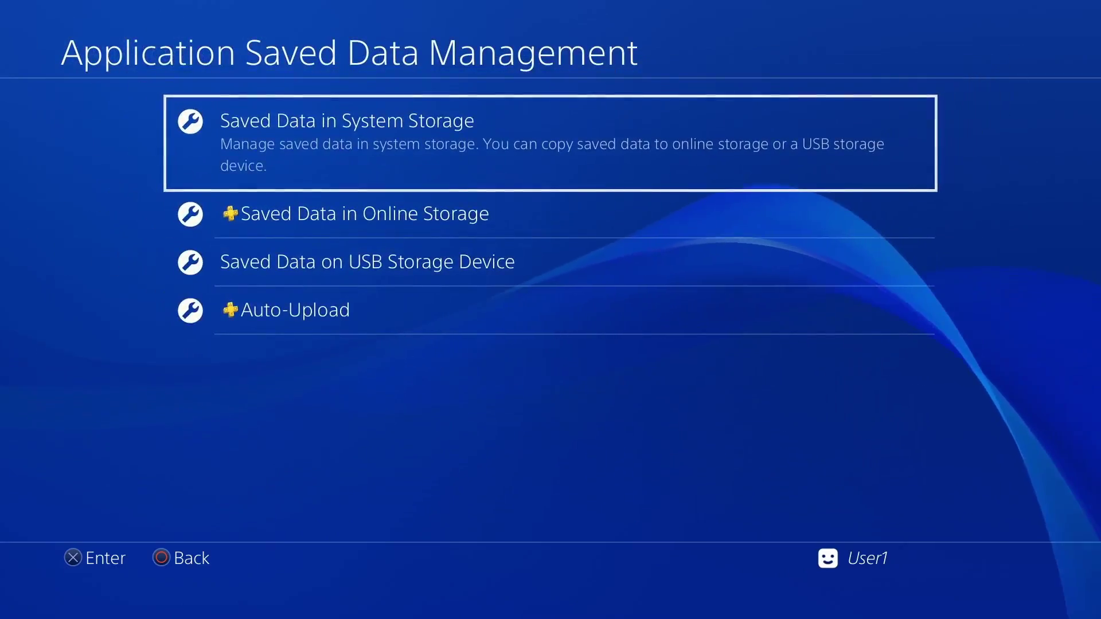
Open the saved data in system storage on the PS4, and the PS4 saves in Console Storage in the PS5 settings.
{"action": "key", "text": "Return"}
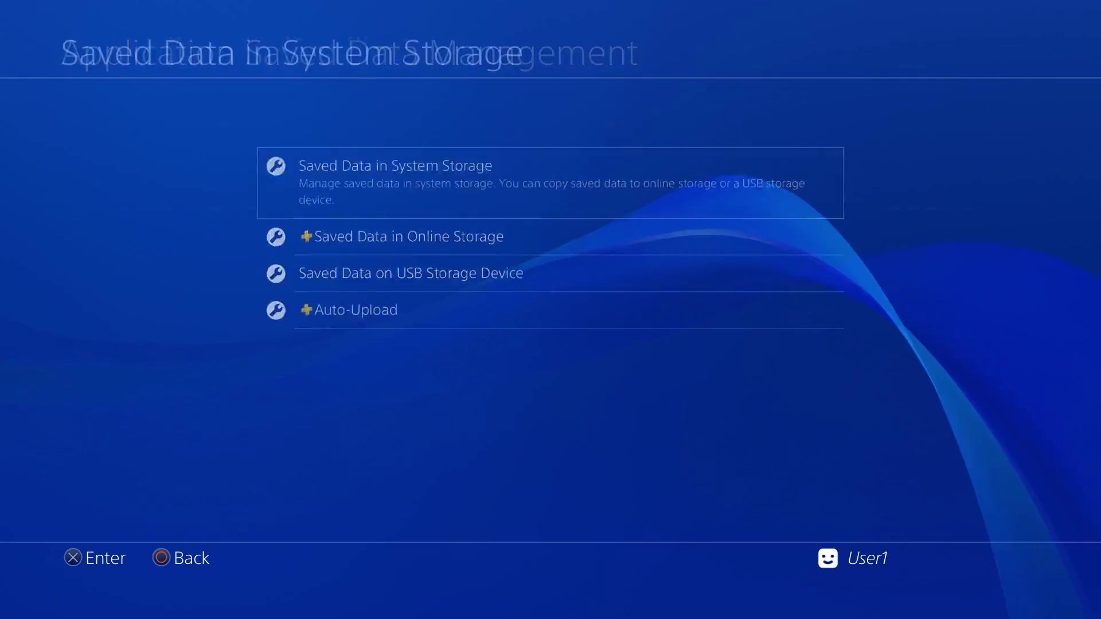
{"action": "key", "text": "Down"}
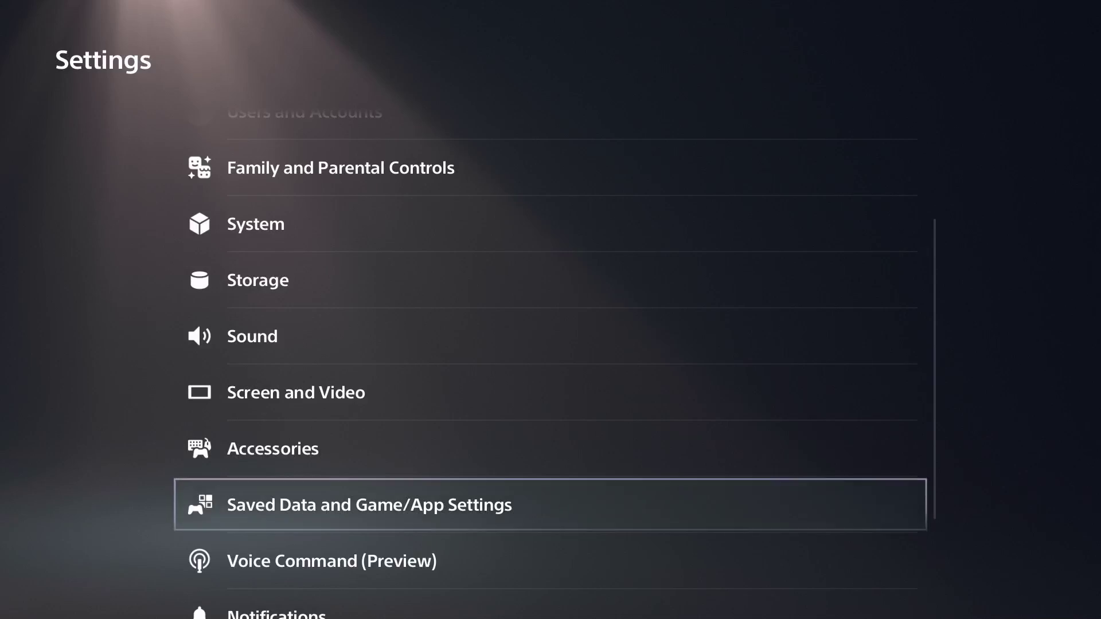
{"action": "key", "text": "Return"}
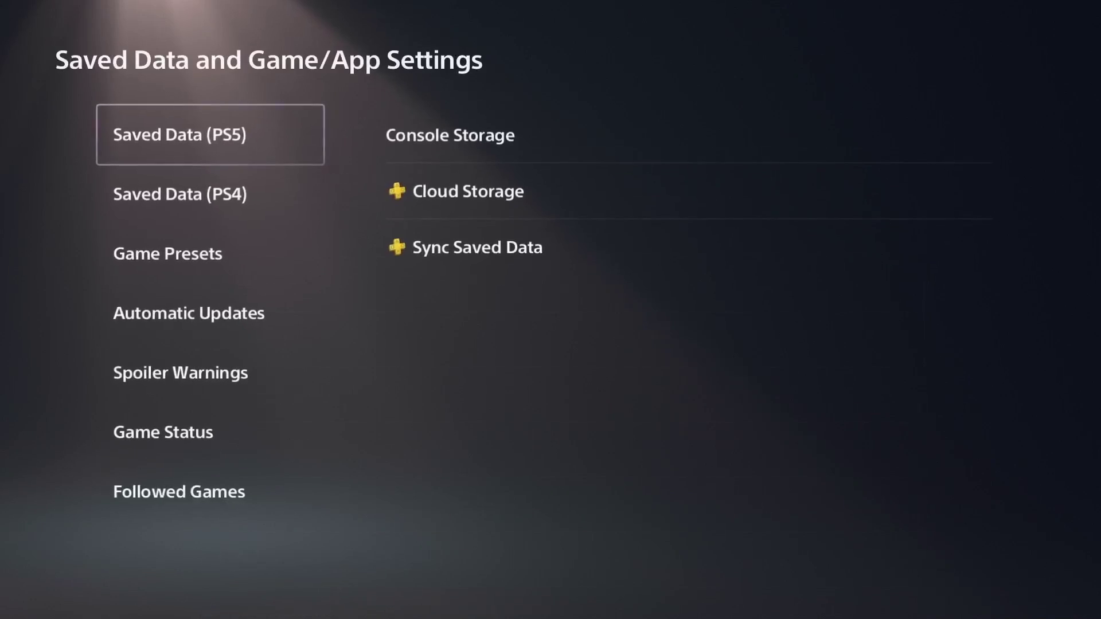
{"action": "key", "text": "Down"}
{"action": "key", "text": "Right"}
{"action": "key", "text": "Return"}
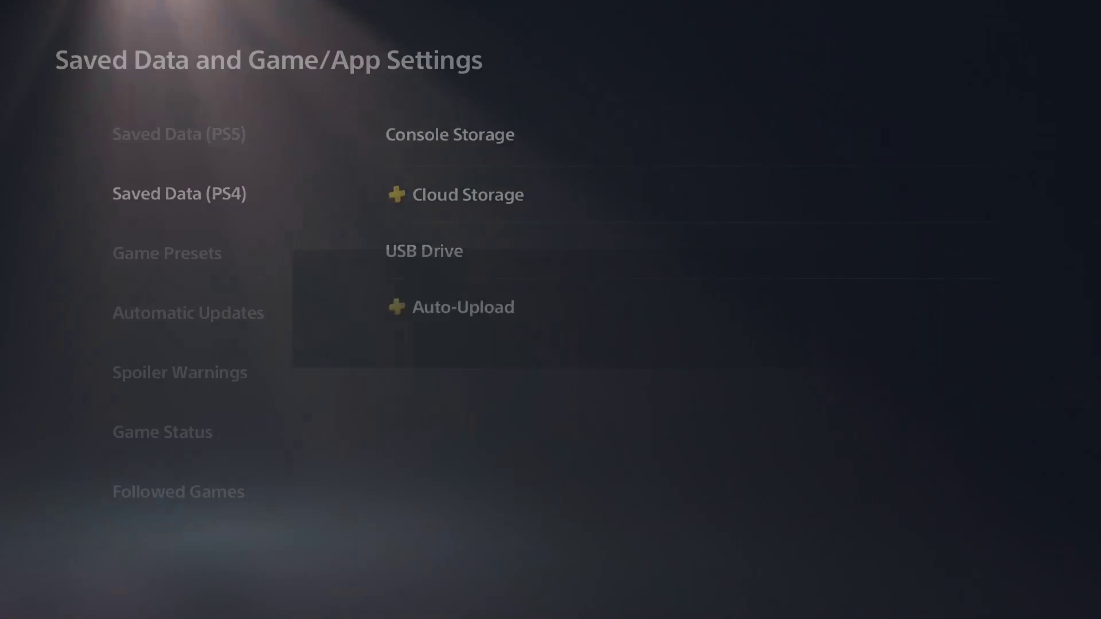
{"action": "key", "text": "Right"}
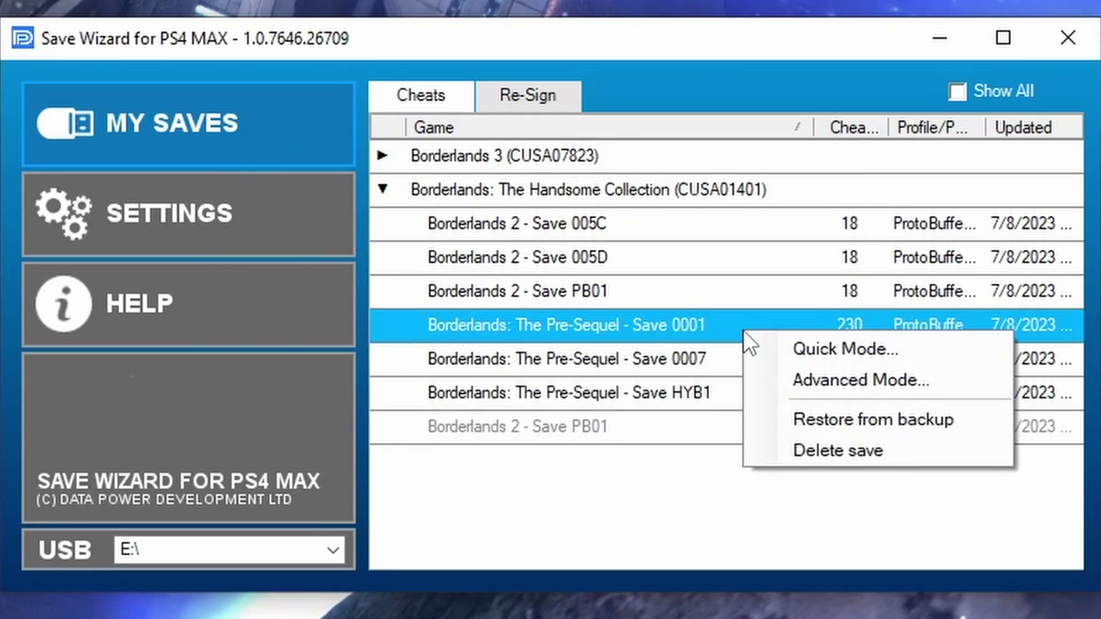
In Save Wizard, open Borderlands: The Pre-Sequel Save 0001 in Advanced Mode and export it to the JSON DATA folder as Save0001.json.
{"action": "left_click", "coordinate": [784, 377]}
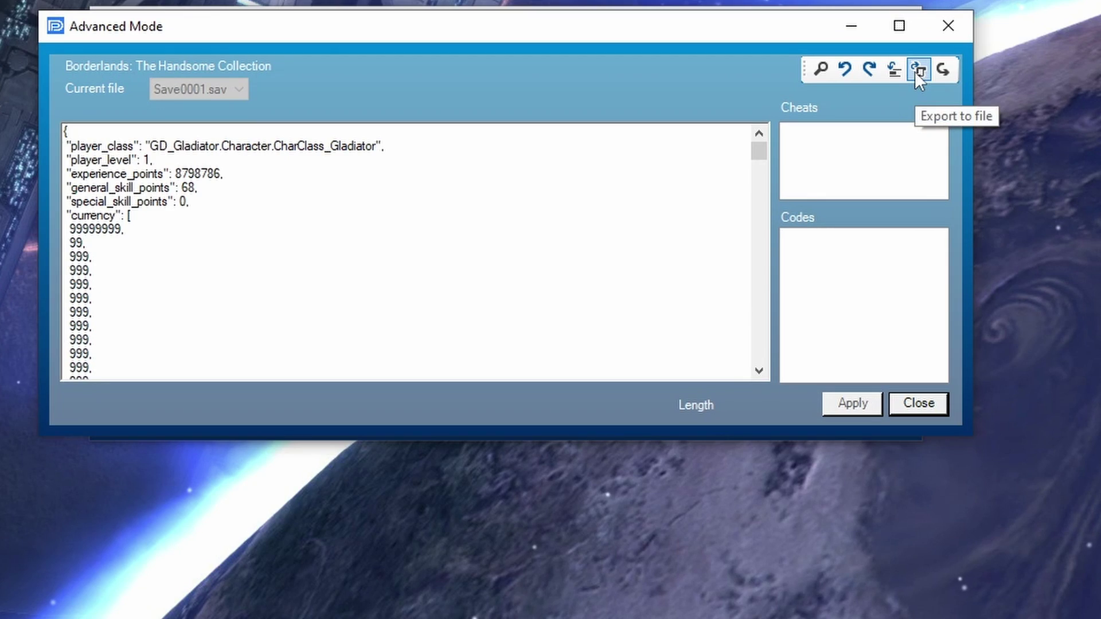
{"action": "left_click", "coordinate": [915, 71]}
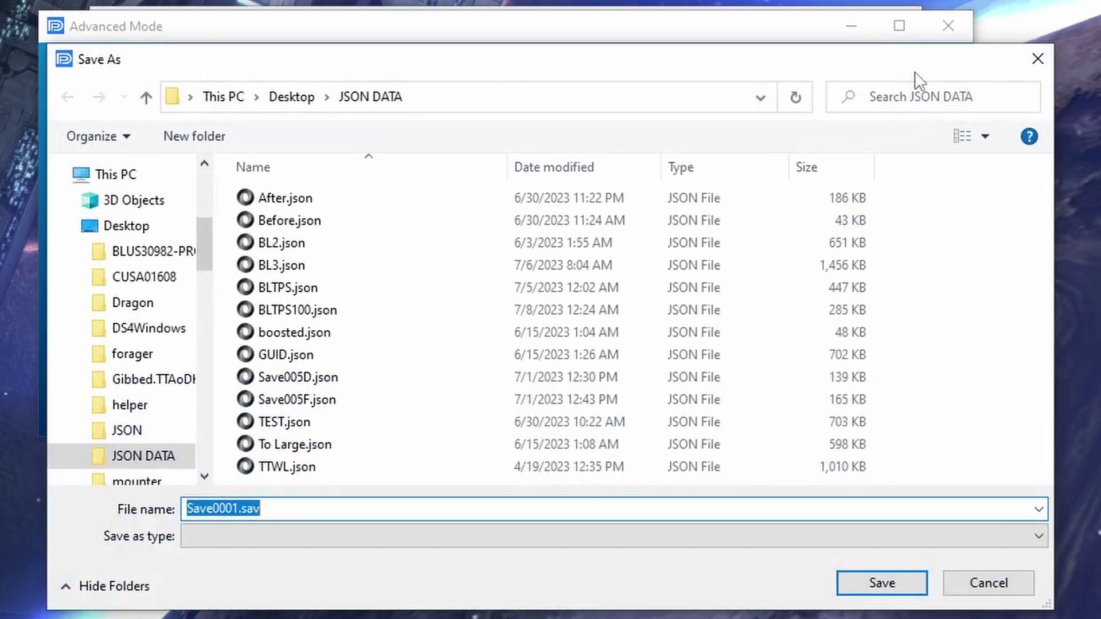
{"action": "left_click_drag", "start_coordinate": [330, 511], "coordinate": [241, 508]}
{"action": "type", "text": "json"}
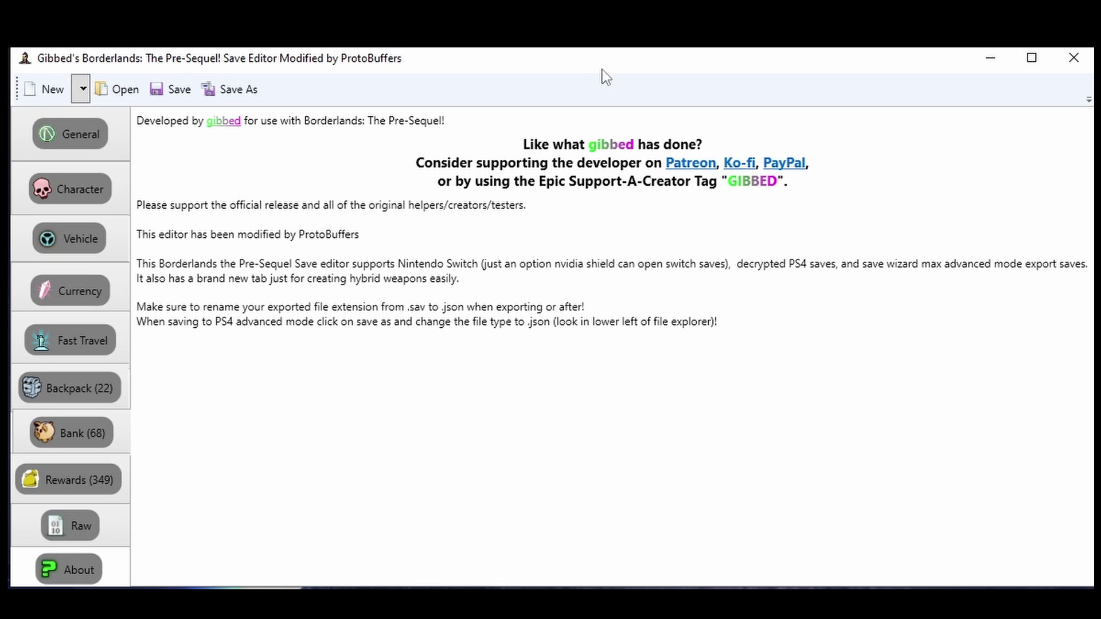
In Gibbed's Pre-Sequel save editor, open Save0001.json from the JSON DATA folder using the SaveWizard (*.json) file type.
{"action": "left_click", "coordinate": [127, 90]}
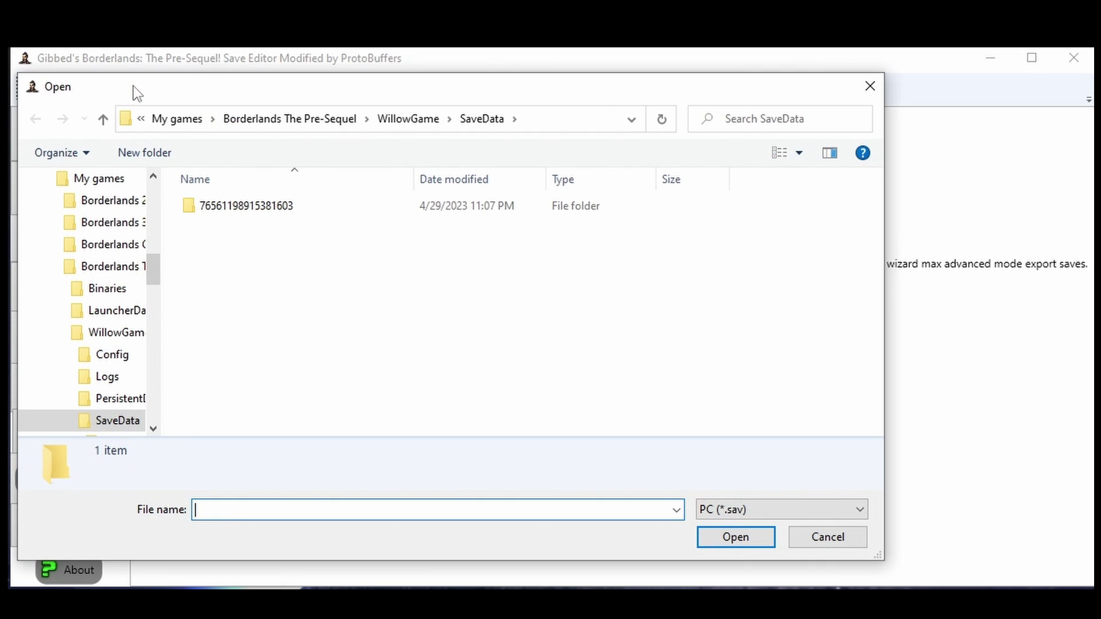
{"action": "scroll", "coordinate": [136, 265], "scroll_direction": "up", "scroll_amount": 10}
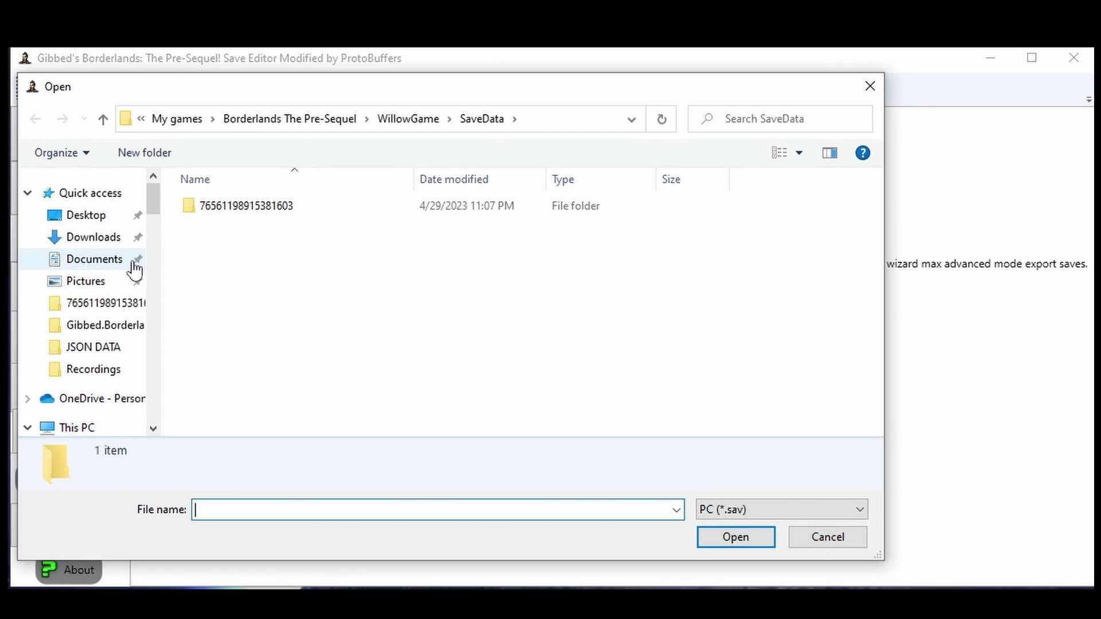
{"action": "left_click", "coordinate": [94, 347]}
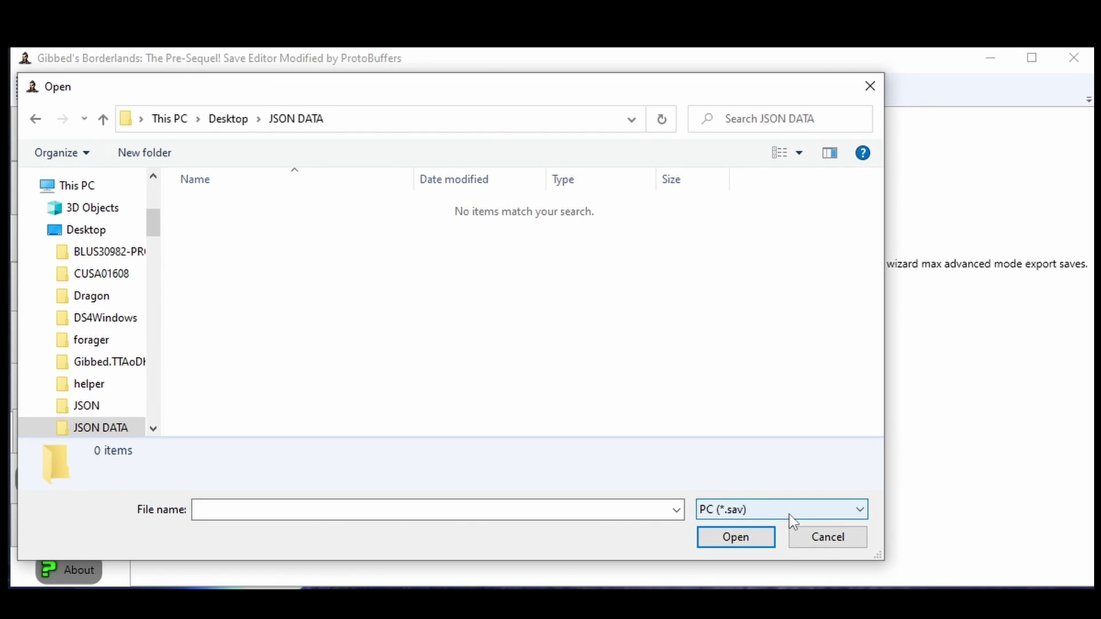
{"action": "left_click", "coordinate": [789, 514]}
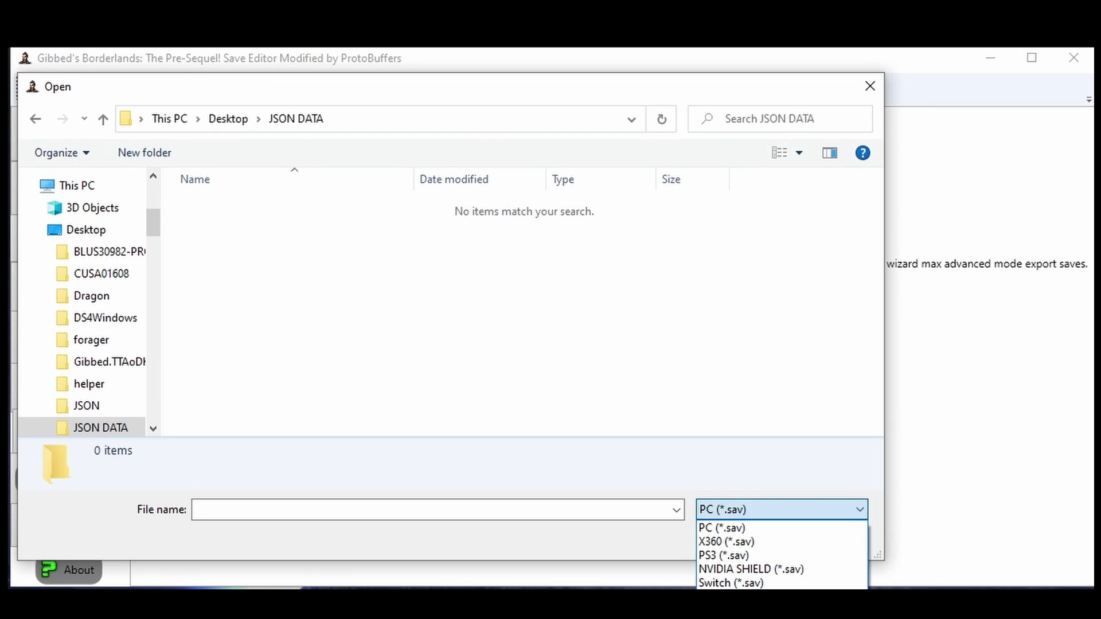
{"action": "left_click", "coordinate": [745, 597]}
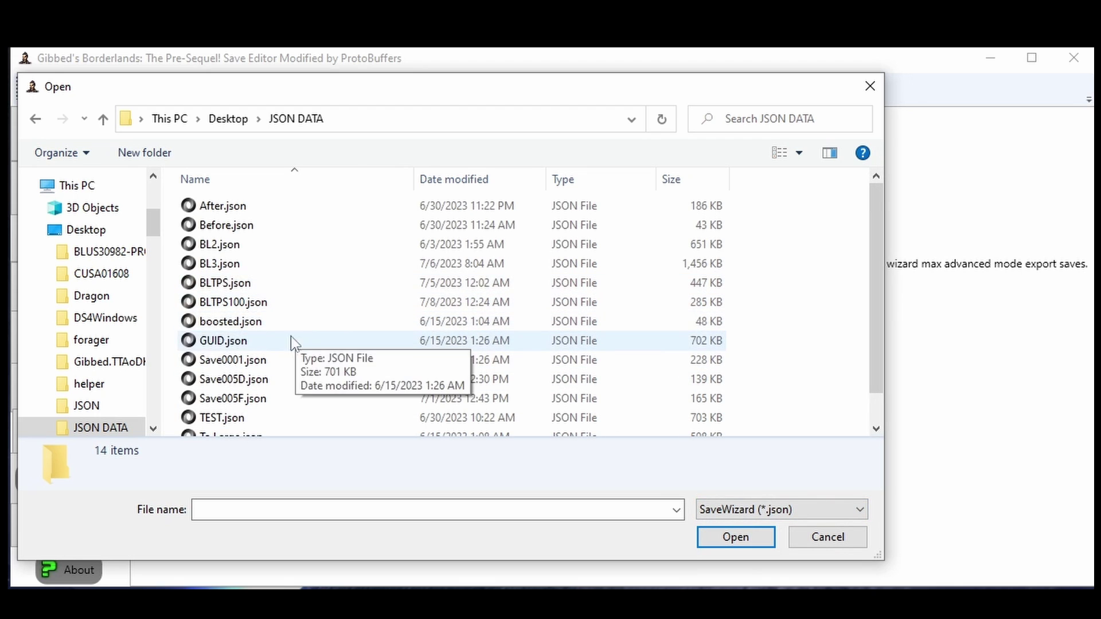
{"action": "scroll", "coordinate": [291, 338], "scroll_direction": "down", "scroll_amount": 1}
{"action": "double_click", "coordinate": [261, 330]}
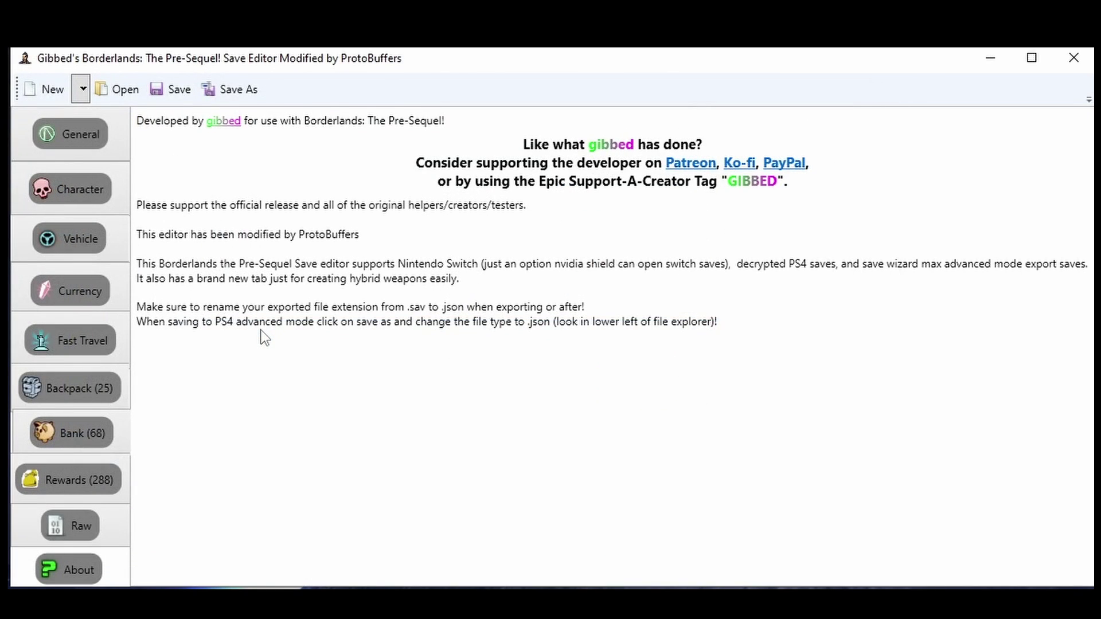
Show the General save settings and look through the available Platform options.
{"action": "left_click", "coordinate": [92, 144]}
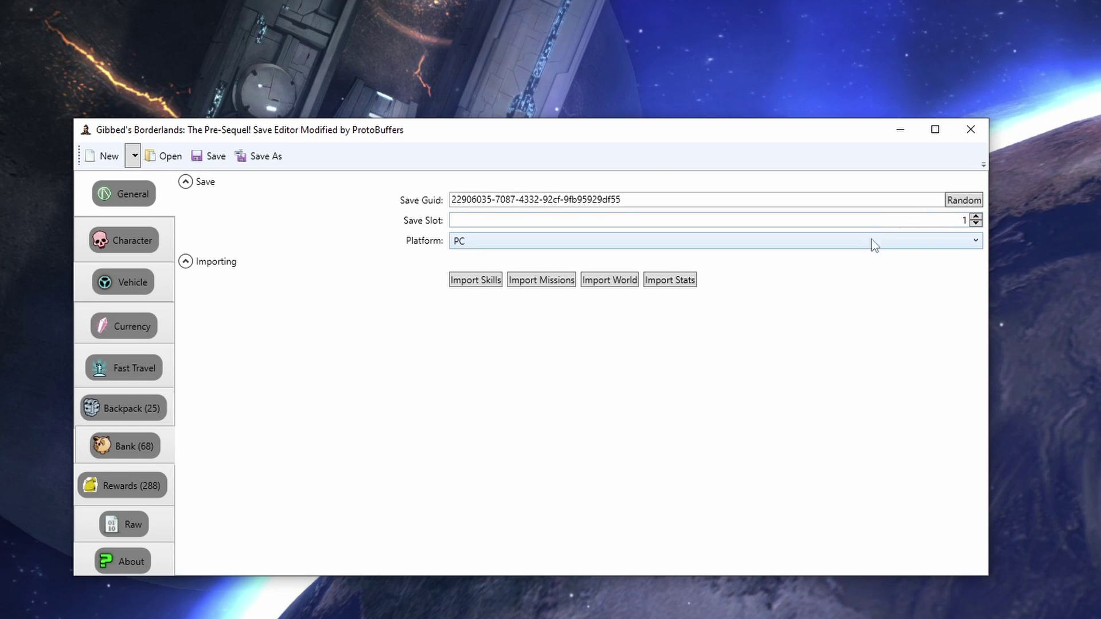
{"action": "left_click", "coordinate": [849, 246]}
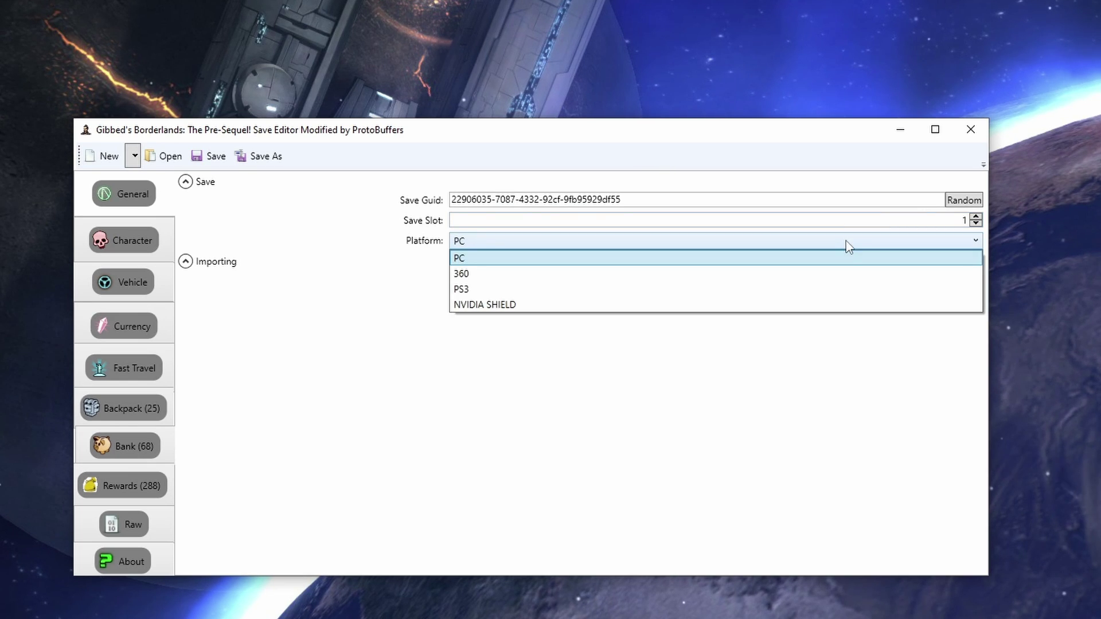
{"action": "left_click", "coordinate": [848, 244]}
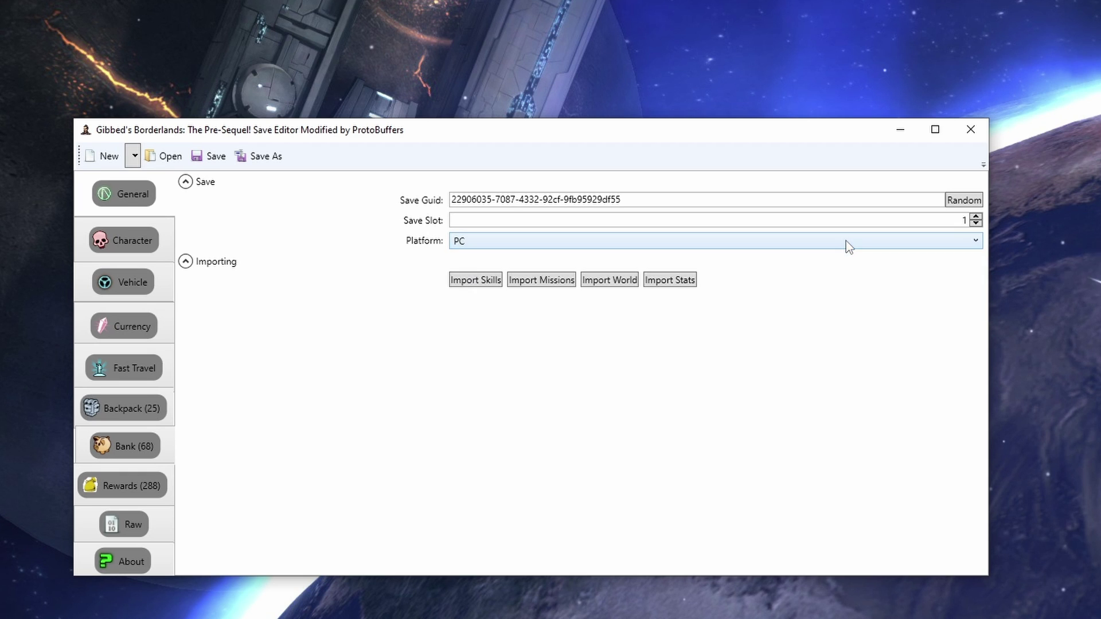
{"action": "left_click", "coordinate": [847, 242]}
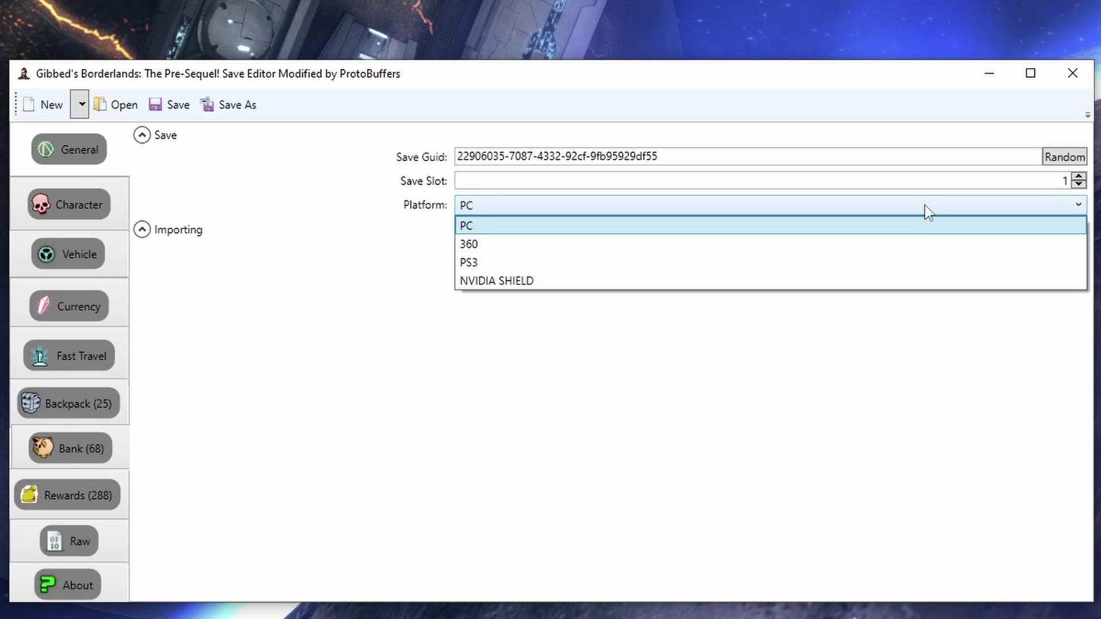
{"action": "left_click", "coordinate": [925, 205]}
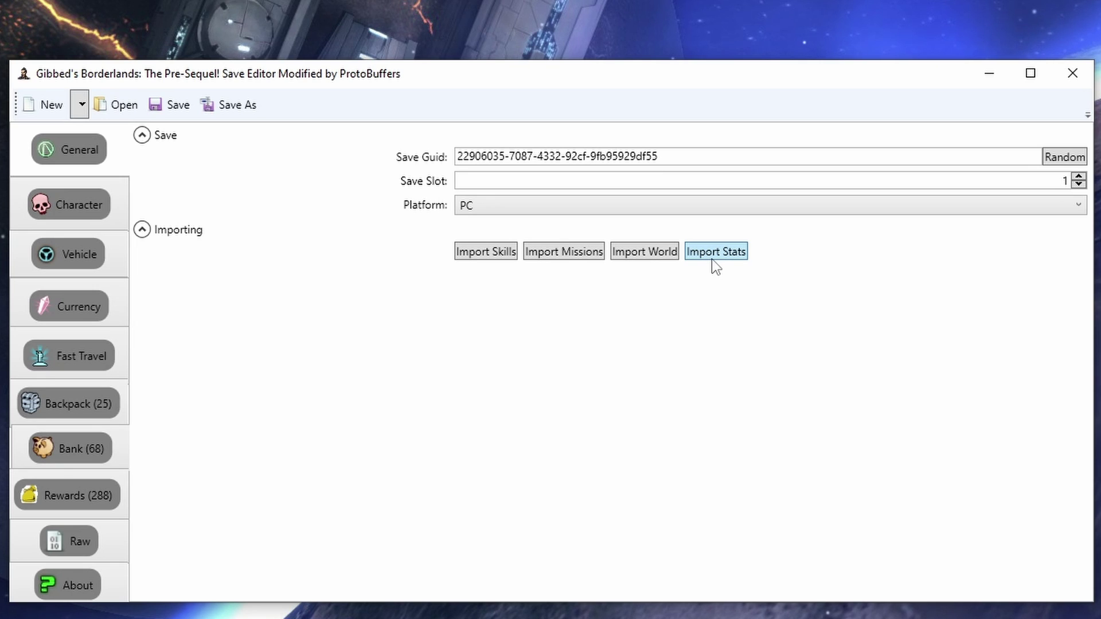
Show the Character settings and look through the available classes, including the Jack and Aurelia packs.
{"action": "left_click", "coordinate": [69, 205]}
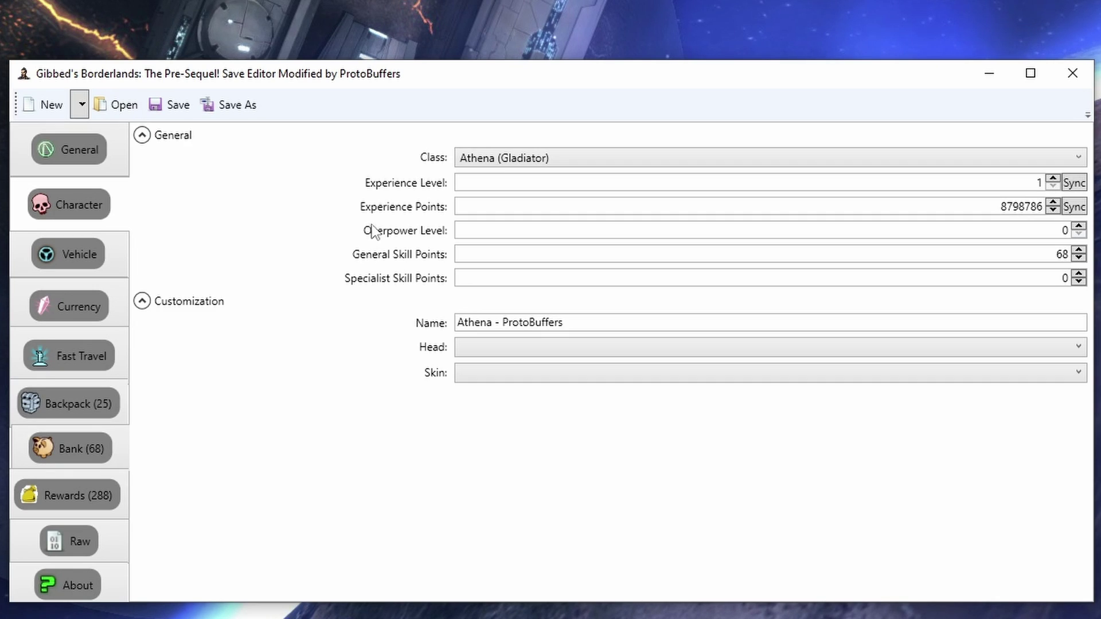
{"action": "left_click", "coordinate": [652, 157]}
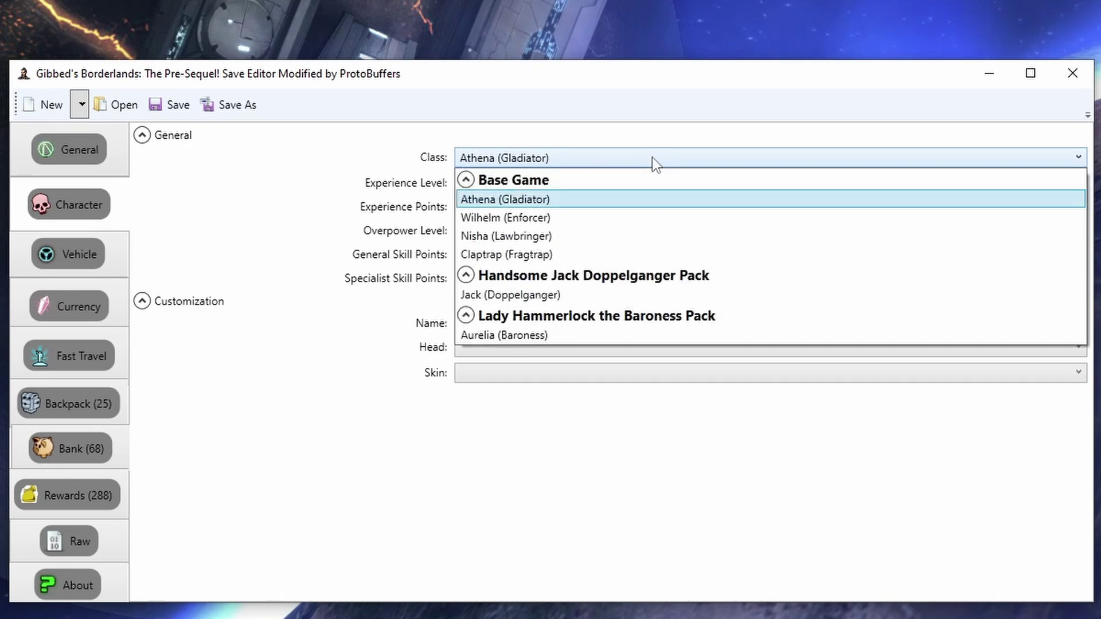
{"action": "left_click", "coordinate": [390, 189]}
{"action": "left_click", "coordinate": [574, 157]}
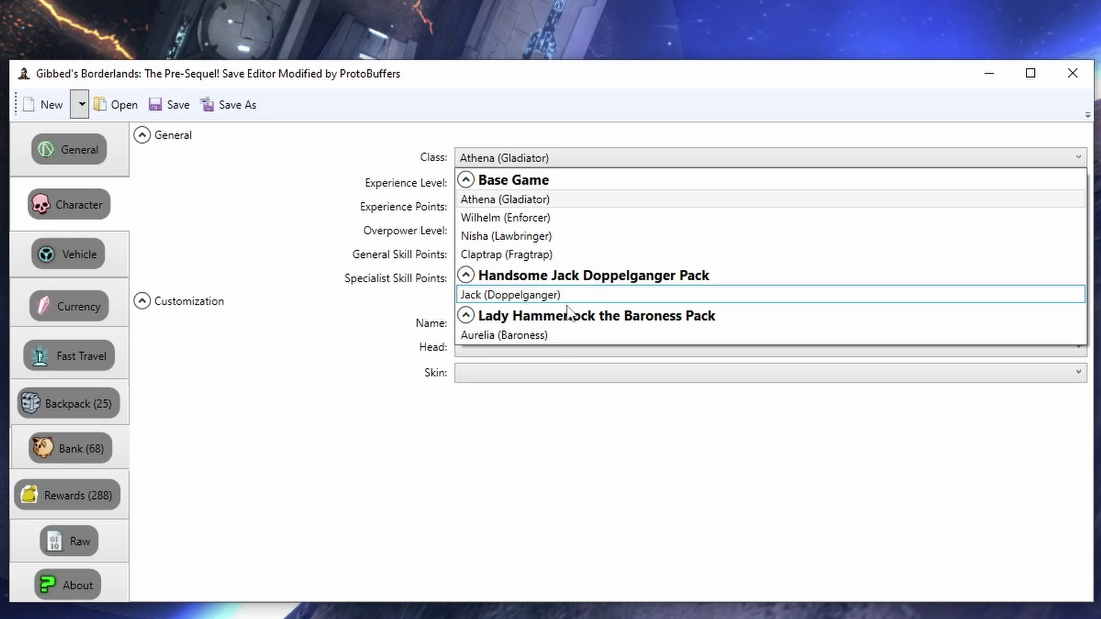
Set Athena's experience level to 70.
{"action": "left_click", "coordinate": [980, 184]}
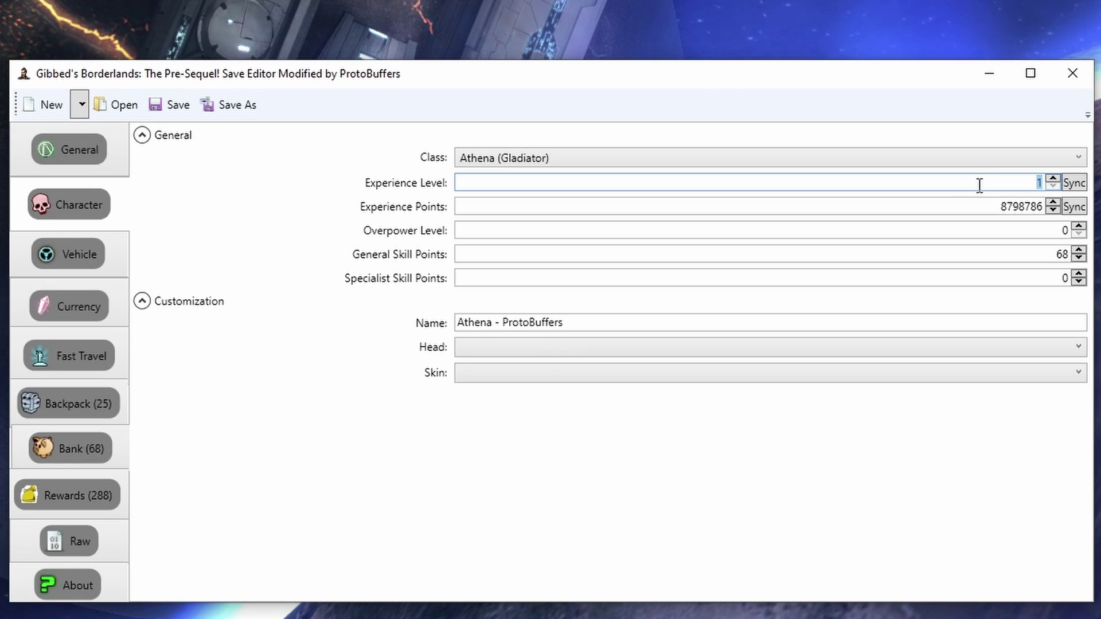
{"action": "type", "text": "99"}
{"action": "key", "text": "BackSpace"}
{"action": "key", "text": "BackSpace"}
{"action": "key", "text": "BackSpace"}
{"action": "type", "text": "70"}
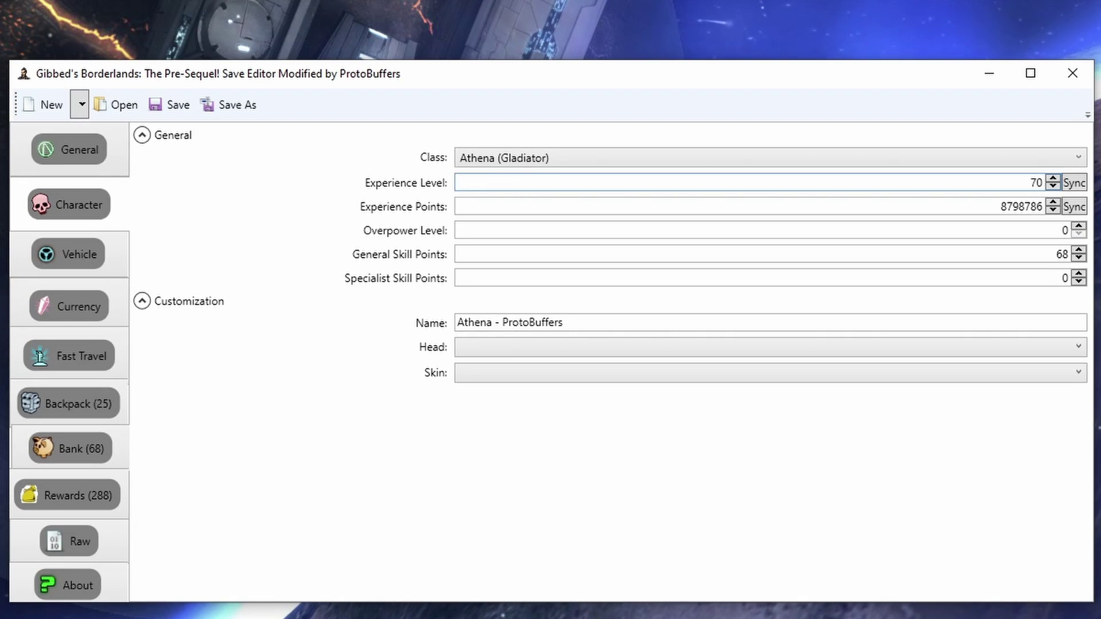
Set the character's overpower level to 55.
{"action": "left_click", "coordinate": [1045, 227]}
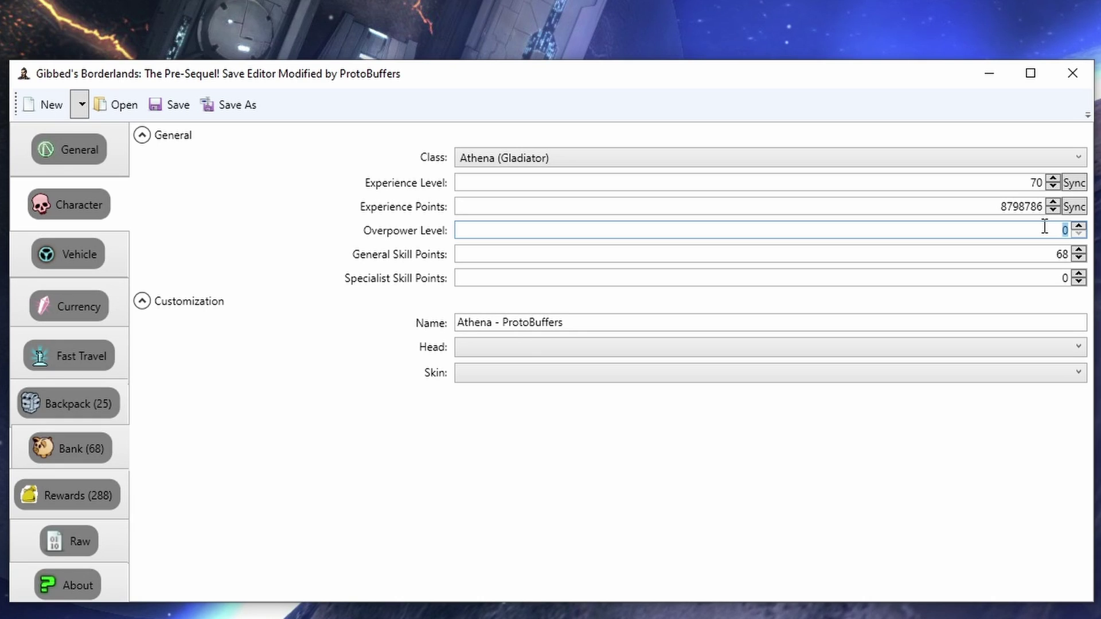
{"action": "type", "text": "55"}
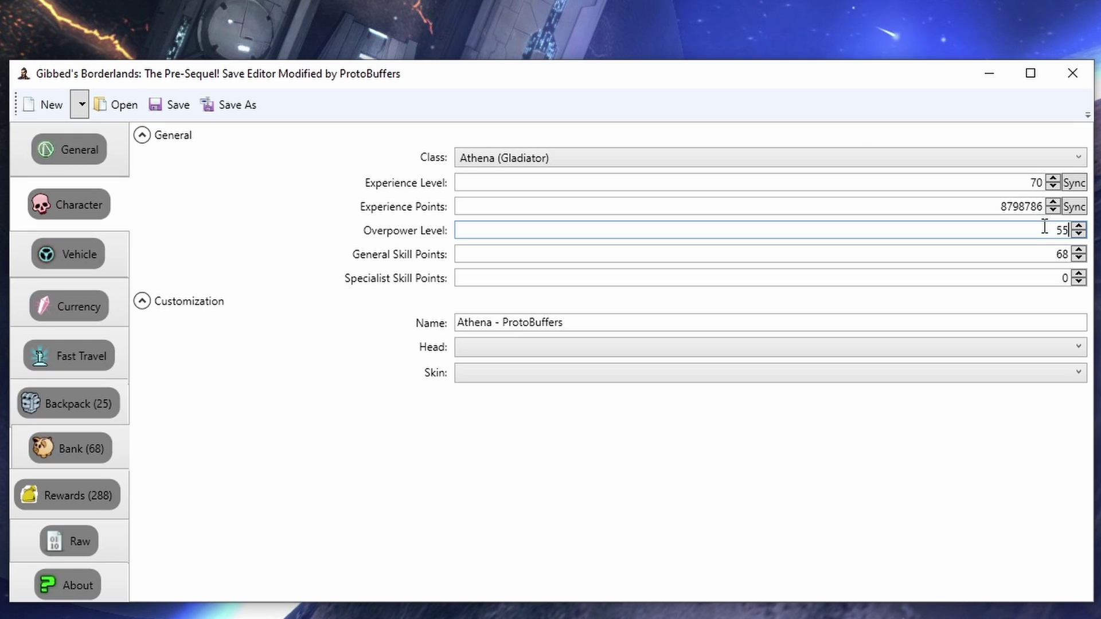
{"action": "left_click", "coordinate": [1032, 253]}
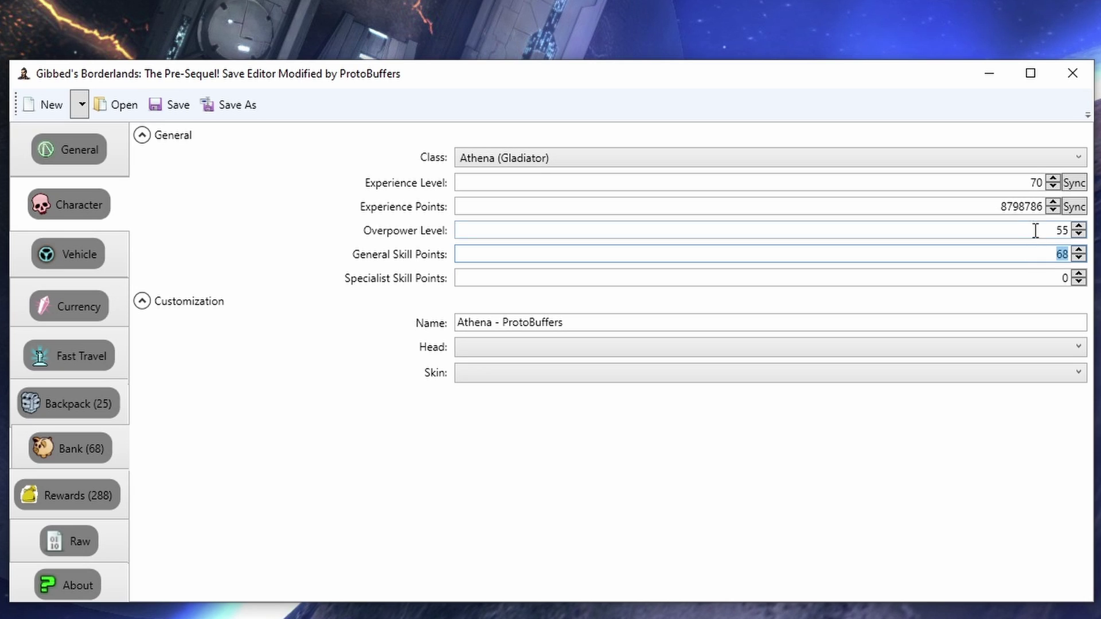
Return the character's experience level to 1.
{"action": "left_click", "coordinate": [1033, 202]}
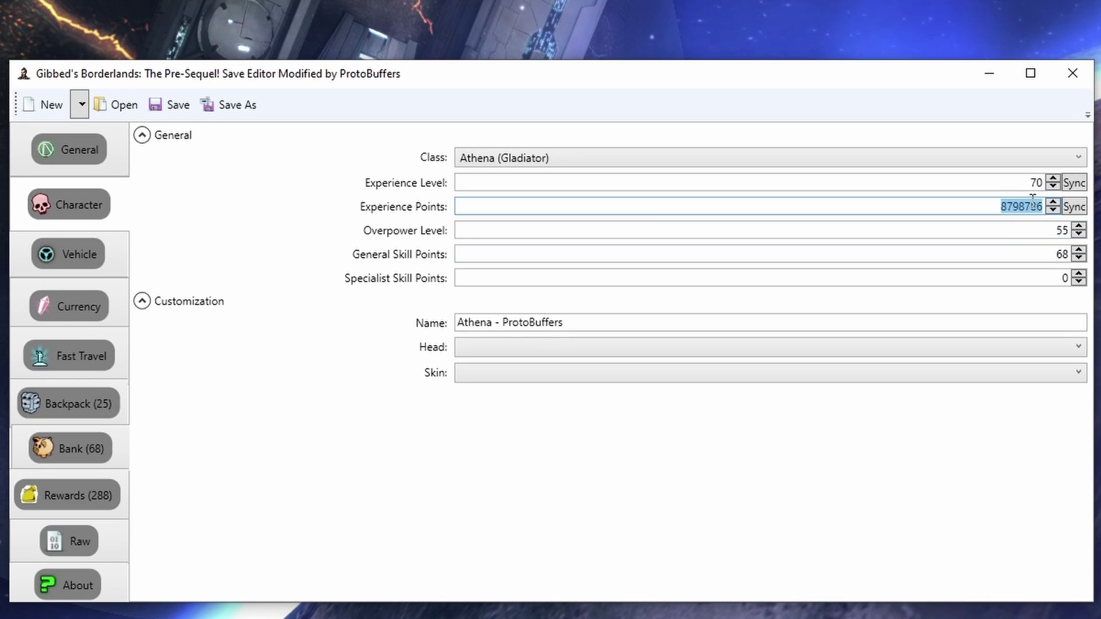
{"action": "left_click", "coordinate": [1026, 187]}
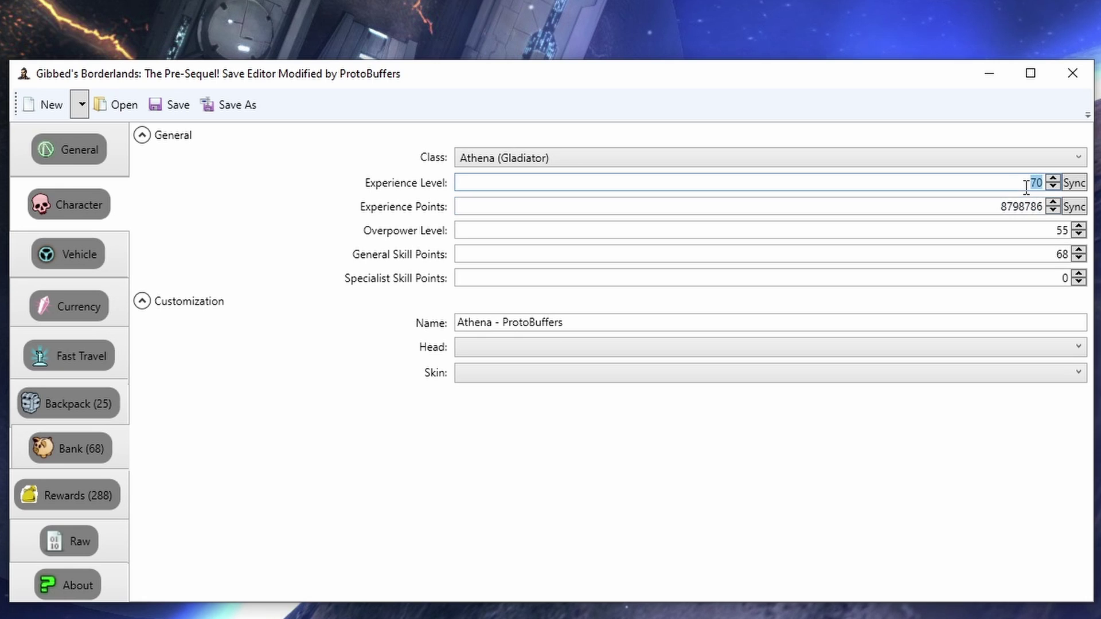
{"action": "type", "text": "1"}
Look through the head customizations available for Athena without choosing one.
{"action": "left_click", "coordinate": [604, 344]}
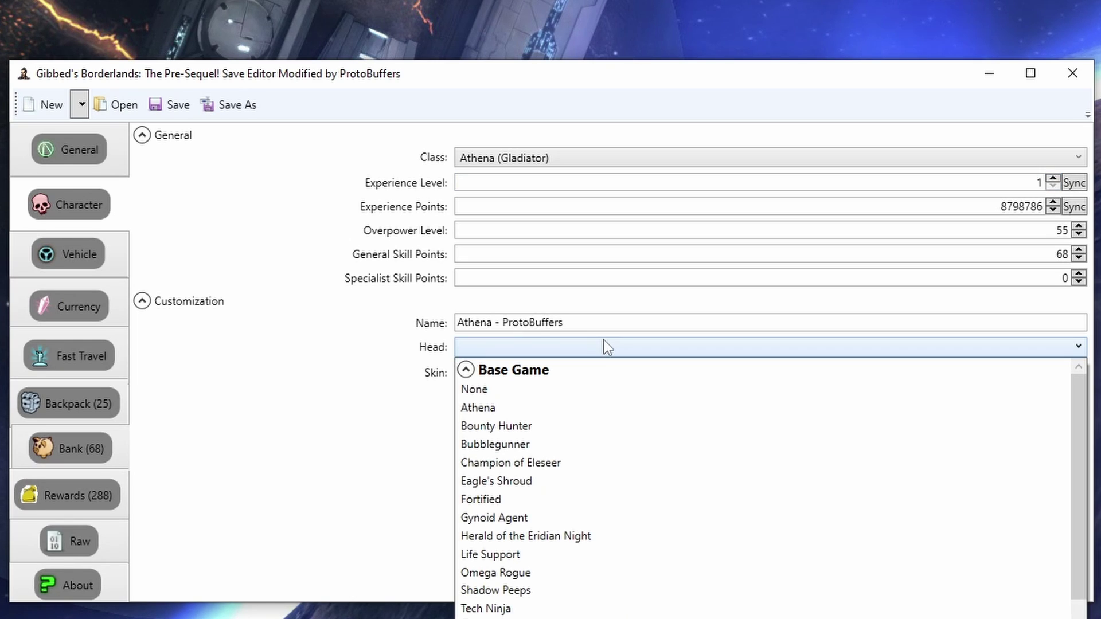
{"action": "scroll", "coordinate": [631, 453], "scroll_direction": "down", "scroll_amount": 4}
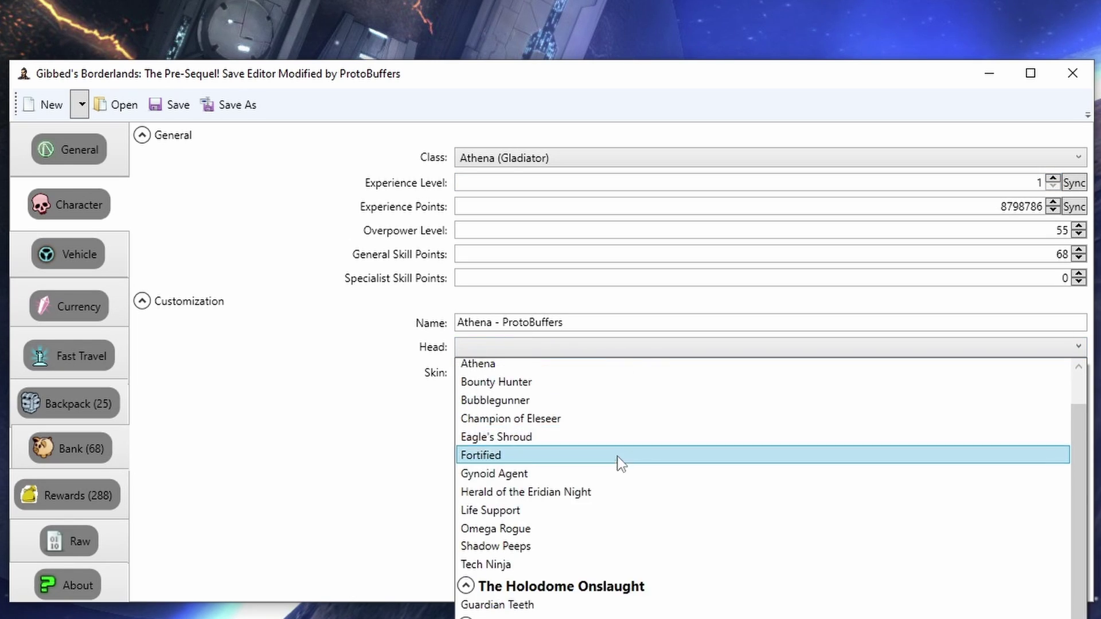
{"action": "left_click", "coordinate": [424, 351]}
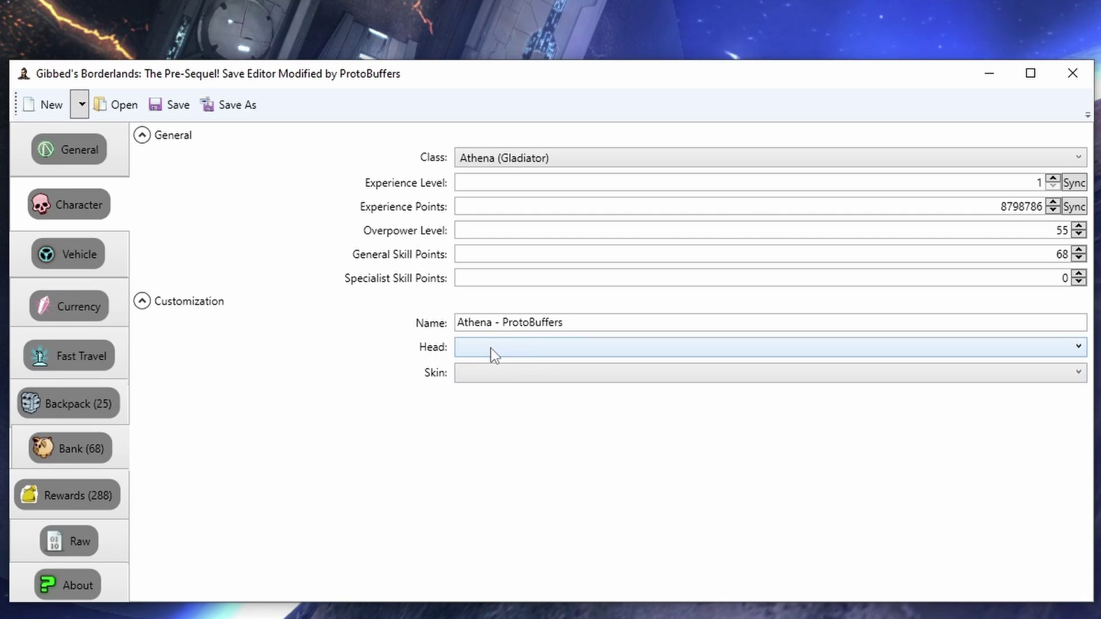
Show the vehicle skin settings and the currency settings, including the reserved currencies.
{"action": "left_click", "coordinate": [80, 254]}
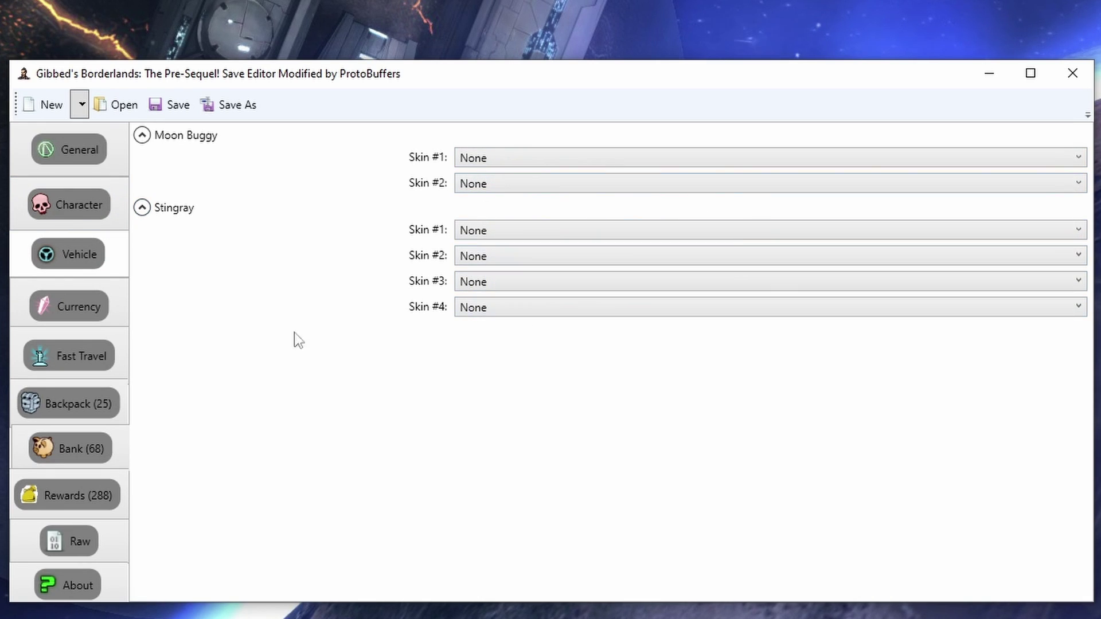
{"action": "left_click", "coordinate": [79, 307]}
{"action": "left_click", "coordinate": [226, 206]}
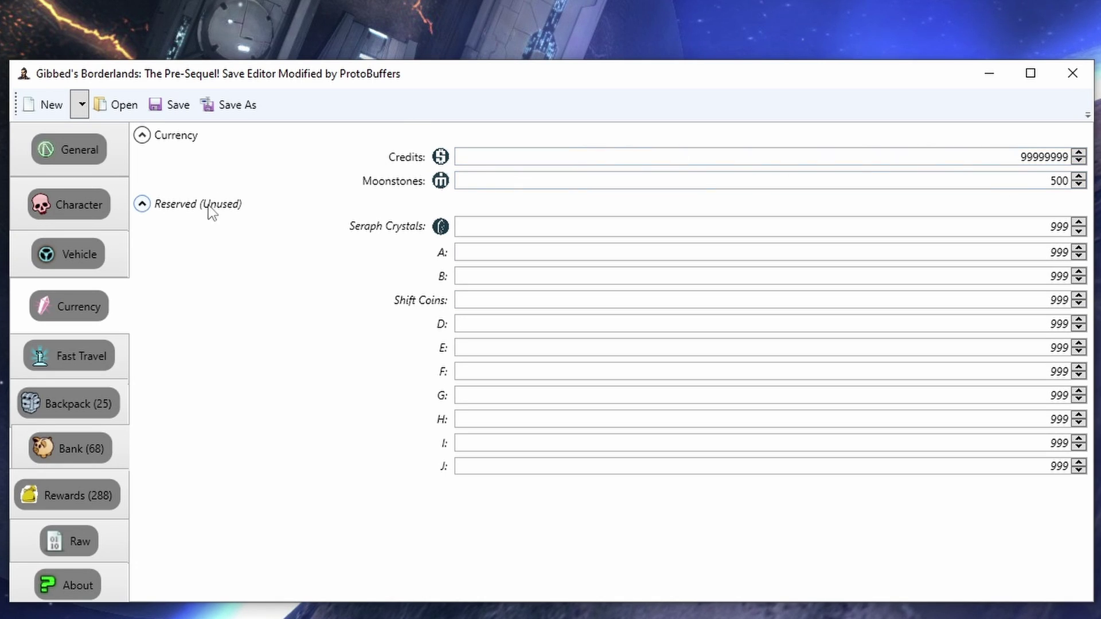
Show the fast travel teleporters for Playthrough #1, #2 and #3, returning to Playthrough #1.
{"action": "left_click", "coordinate": [69, 356]}
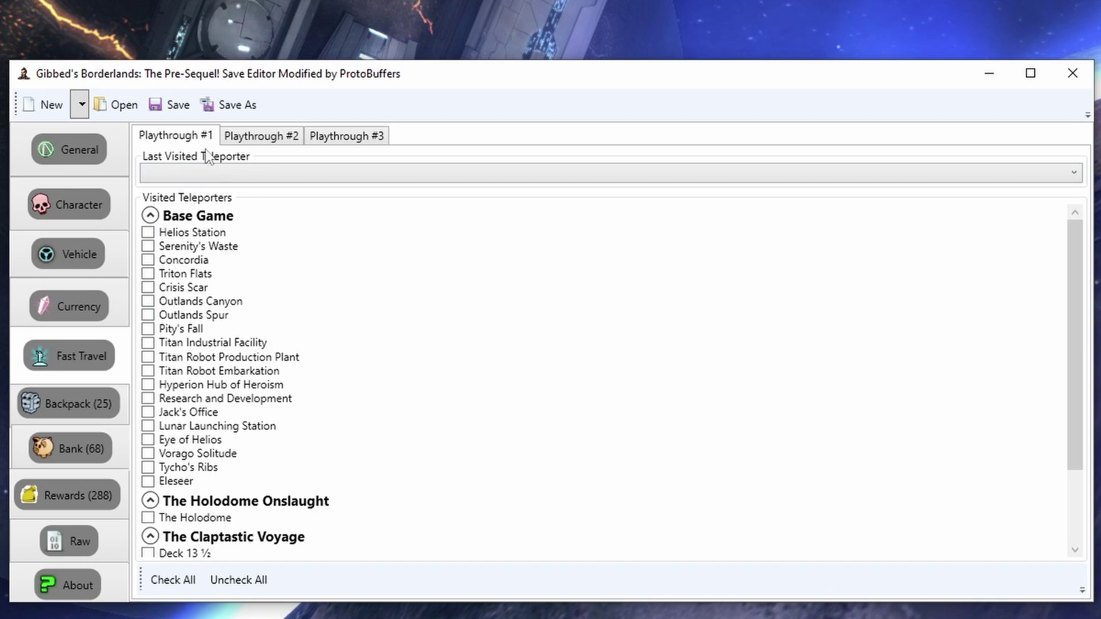
{"action": "left_click", "coordinate": [262, 136]}
{"action": "left_click", "coordinate": [341, 136]}
{"action": "left_click", "coordinate": [179, 137]}
In the backpack, set the manufacturer grade of the Standard Apparatus pistol to 70.
{"action": "left_click", "coordinate": [70, 402]}
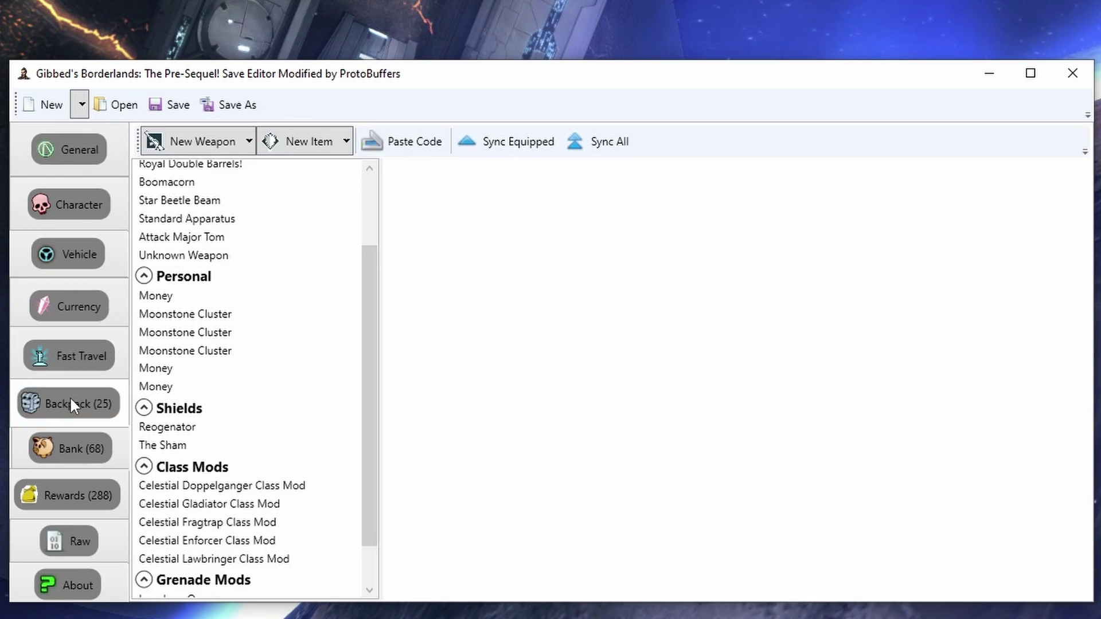
{"action": "left_click", "coordinate": [232, 194]}
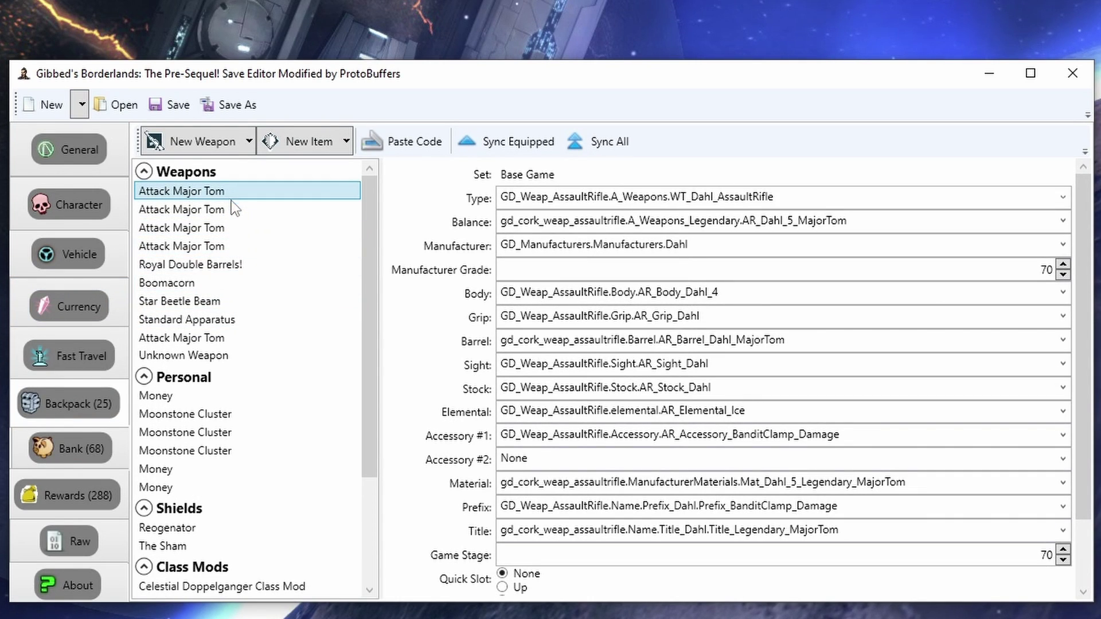
{"action": "left_click_drag", "start_coordinate": [232, 201], "coordinate": [258, 325]}
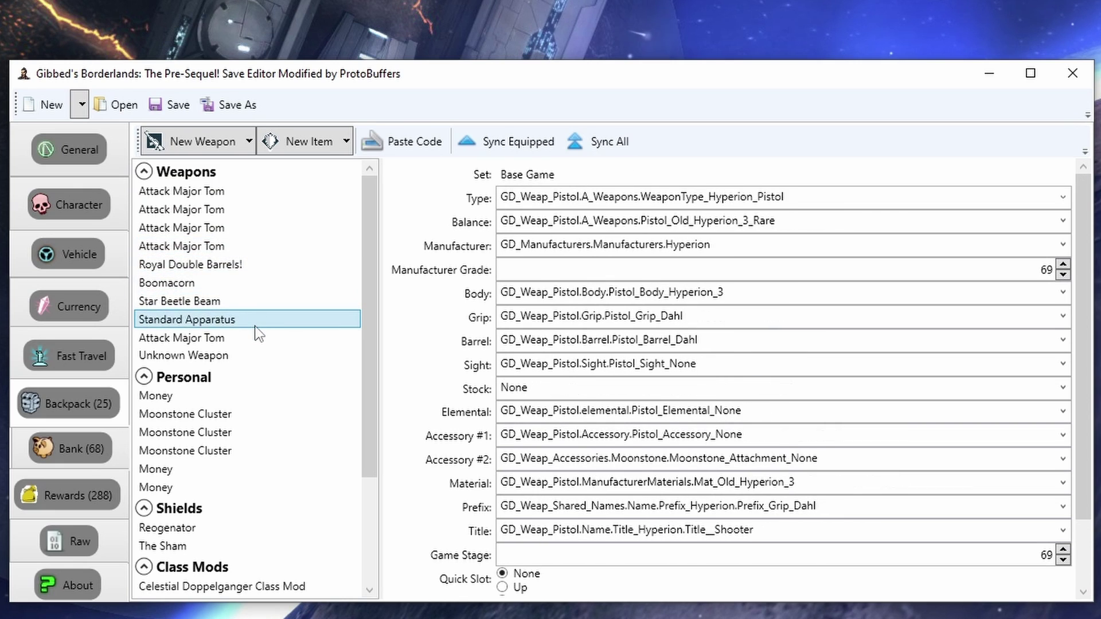
{"action": "left_click", "coordinate": [967, 276]}
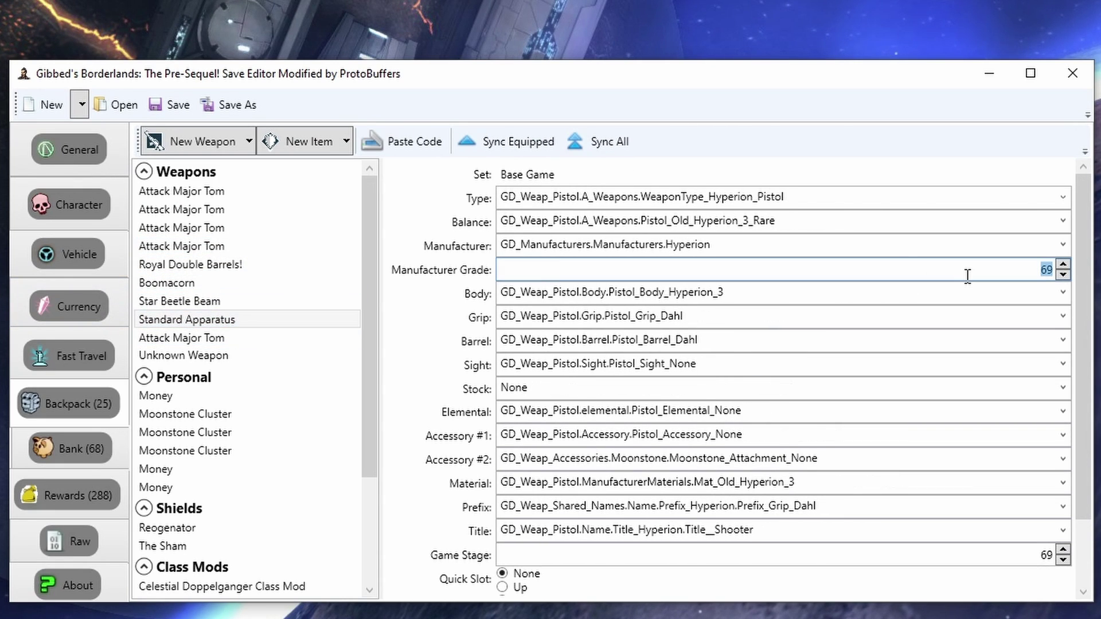
{"action": "type", "text": "70"}
{"action": "left_click", "coordinate": [770, 299]}
{"action": "left_click", "coordinate": [743, 326]}
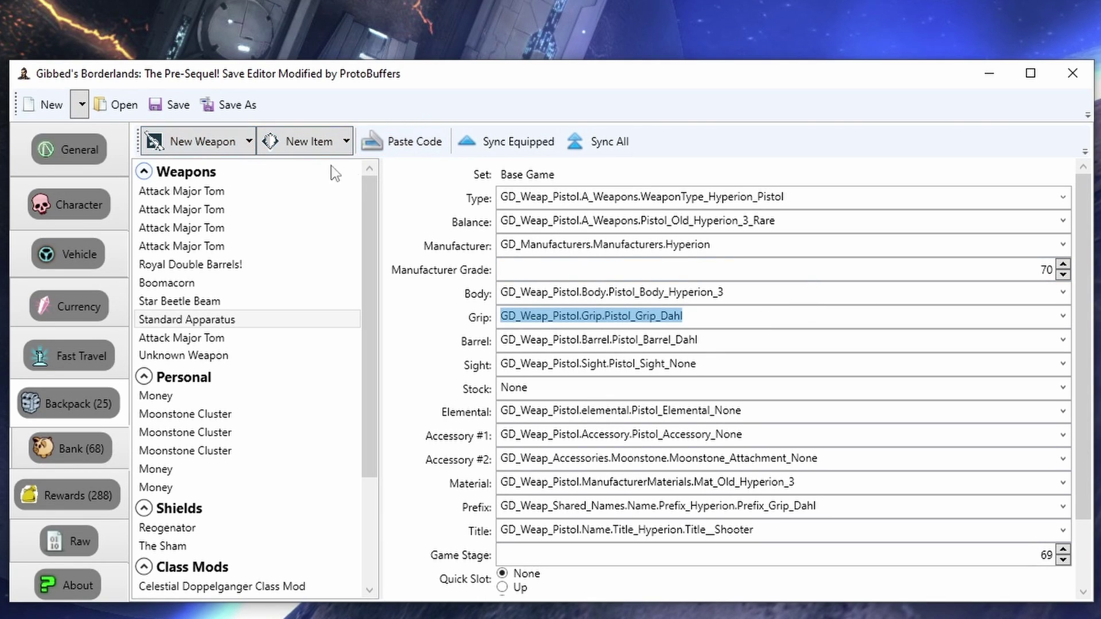
Examine the part details of several weapons stored in the bank, including Two Fer Maggie and Zarpedon's Cyber Eagle.
{"action": "key", "text": "ctrl+Tab"}
{"action": "left_click", "coordinate": [225, 210]}
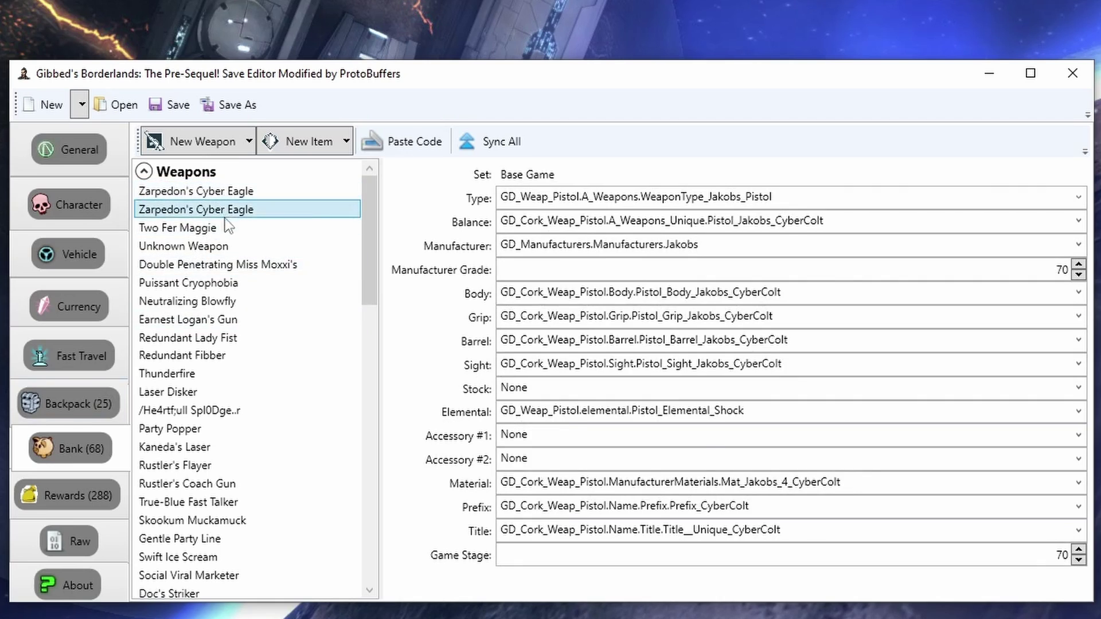
{"action": "left_click", "coordinate": [225, 302]}
{"action": "left_click", "coordinate": [236, 430]}
{"action": "left_click", "coordinate": [253, 265]}
{"action": "left_click", "coordinate": [266, 229]}
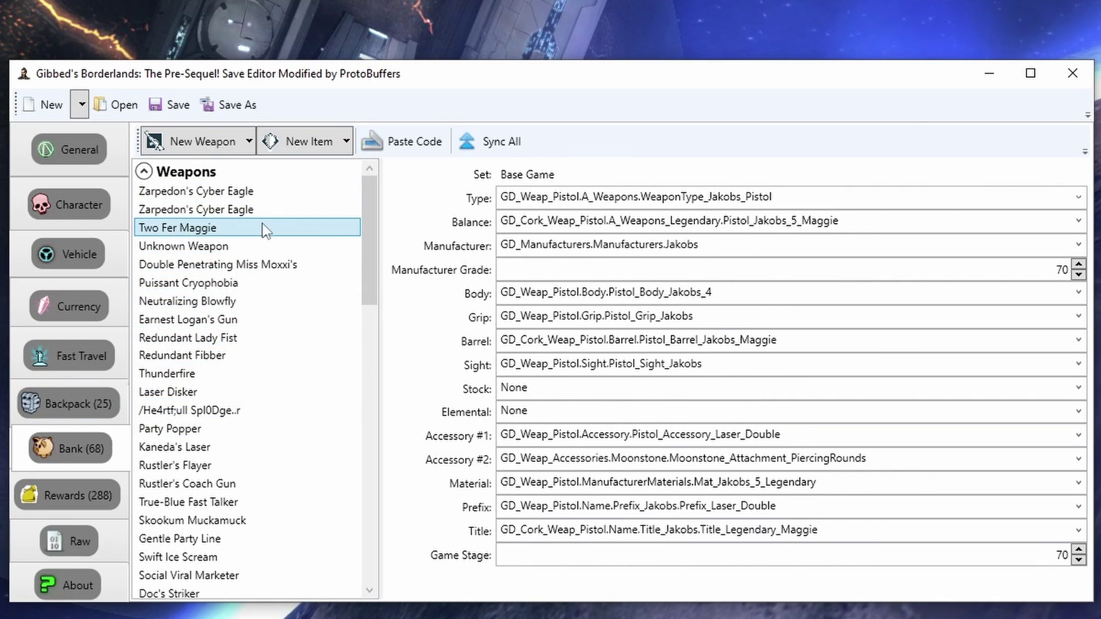
{"action": "left_click", "coordinate": [280, 210]}
{"action": "left_click", "coordinate": [285, 195]}
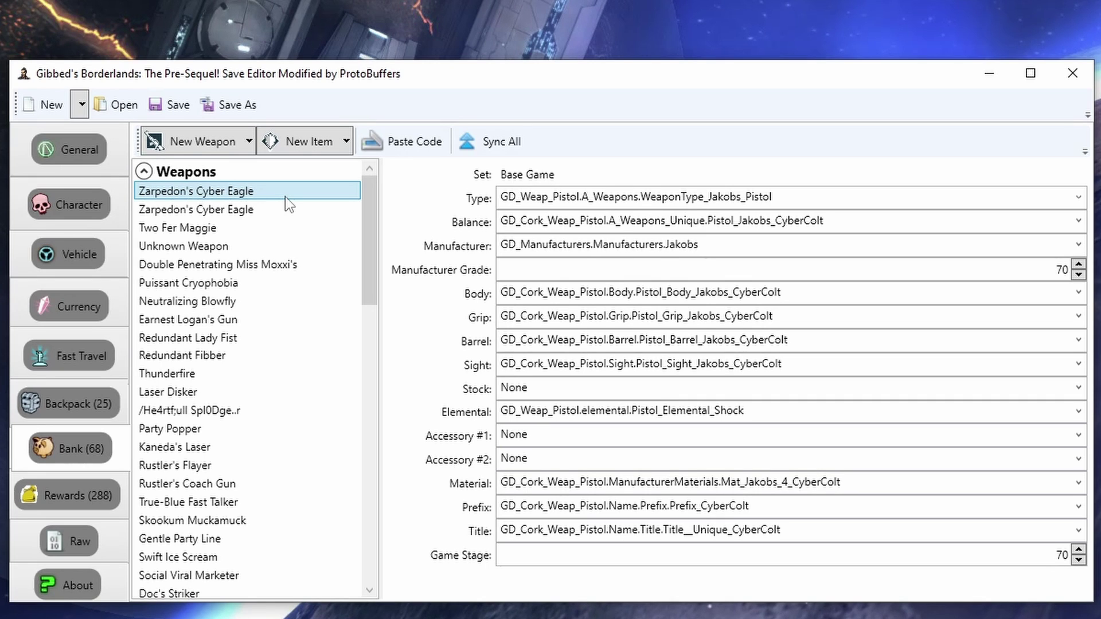
Show the mission rewards and collapse Playthrough[0] and Playthrough[1] so the Playthrough[2] missions are listed.
{"action": "key", "text": "ctrl+Tab"}
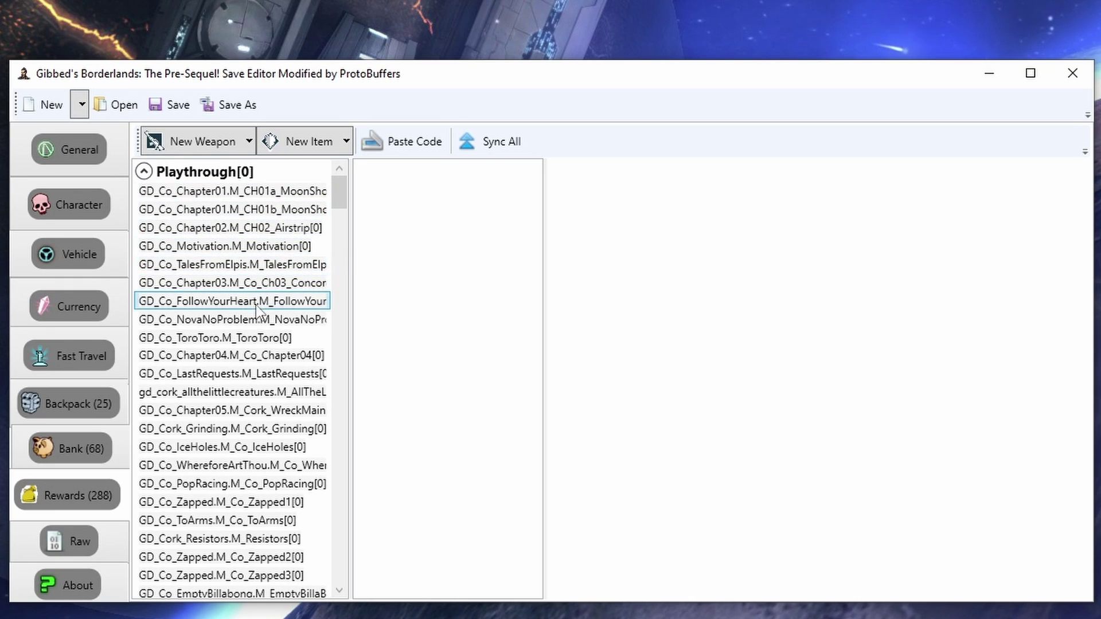
{"action": "left_click", "coordinate": [144, 172]}
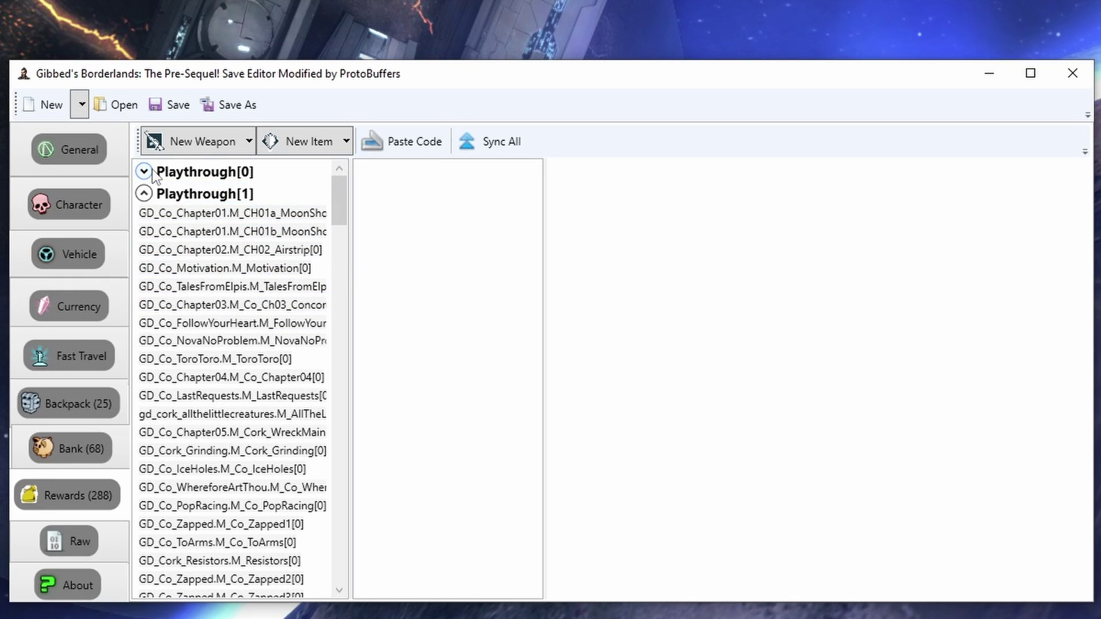
{"action": "left_click", "coordinate": [146, 194]}
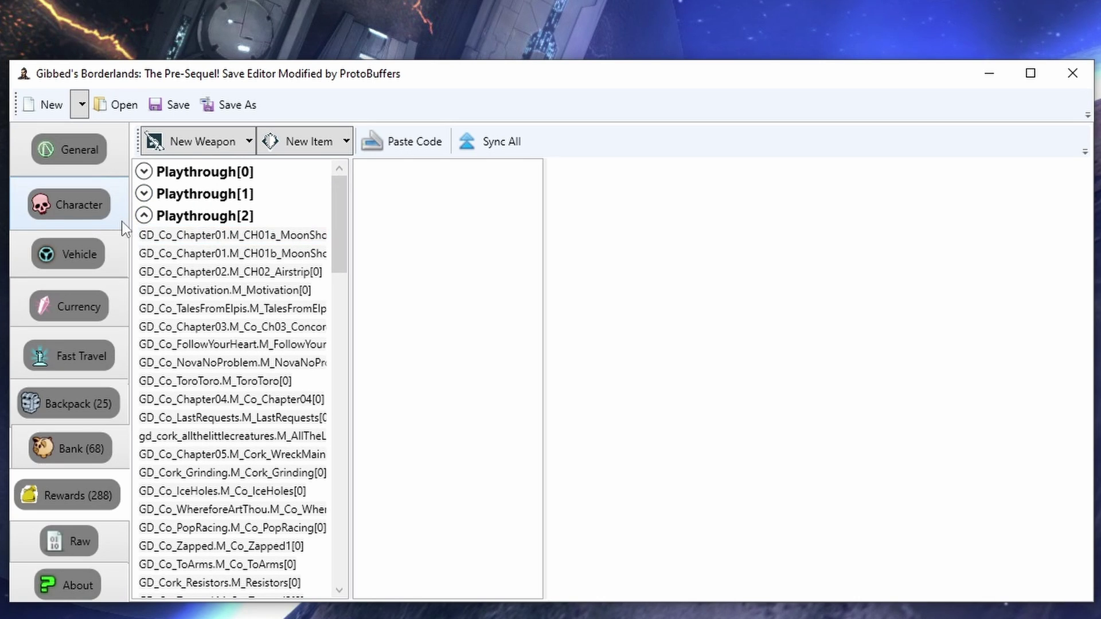
Copy the first Attack Major Tom from the backpack into the first Chapter01 mission reward of Playthrough[2].
{"action": "left_click", "coordinate": [75, 408]}
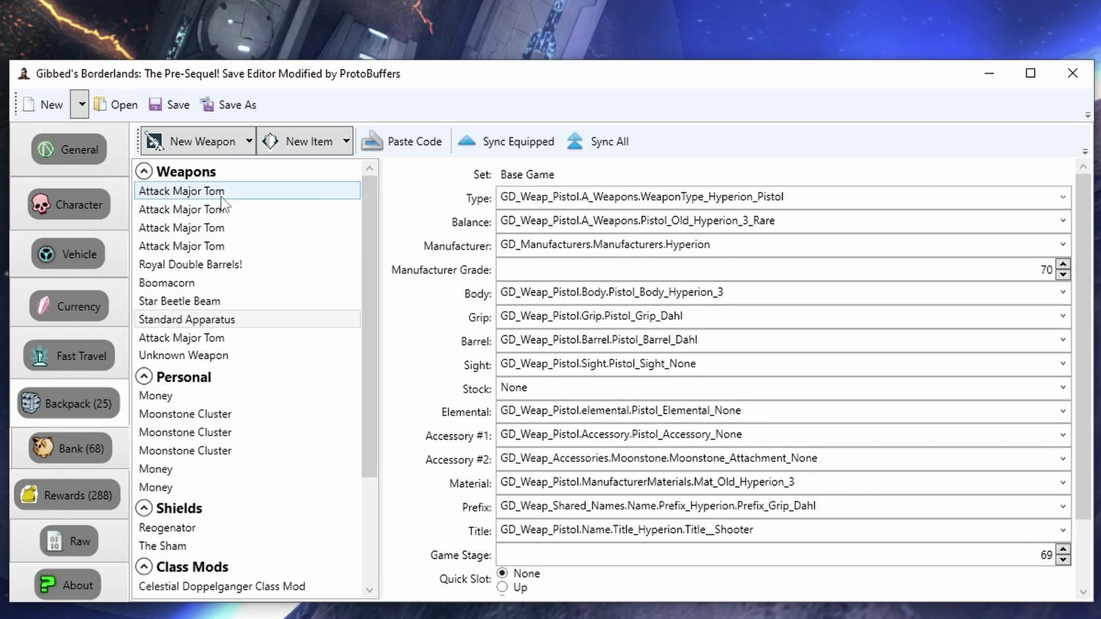
{"action": "left_click", "coordinate": [222, 195]}
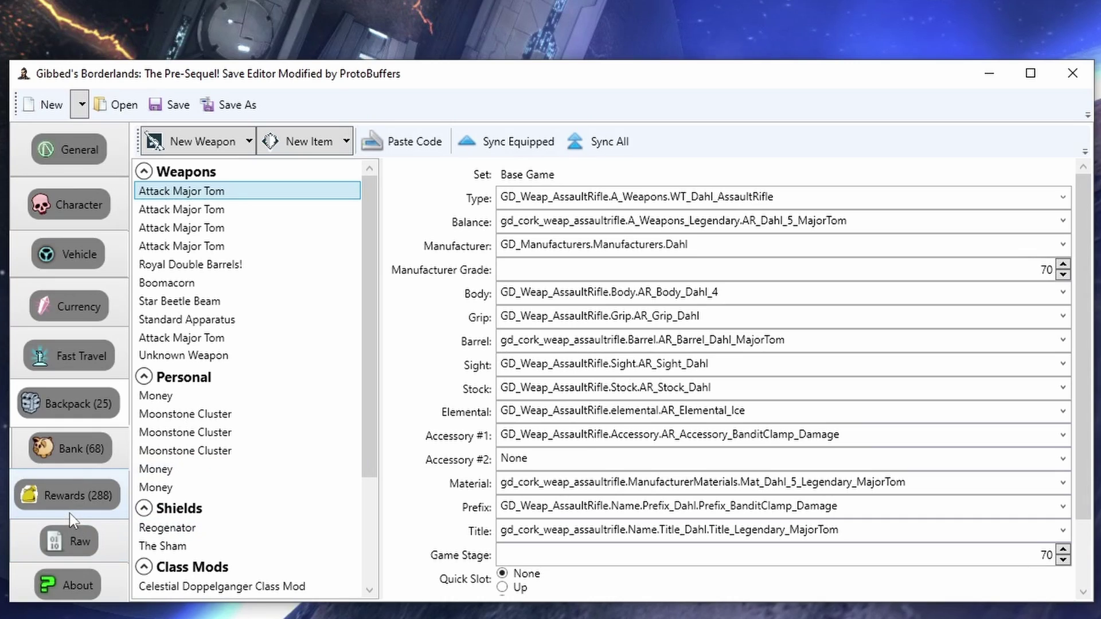
{"action": "left_click", "coordinate": [69, 498]}
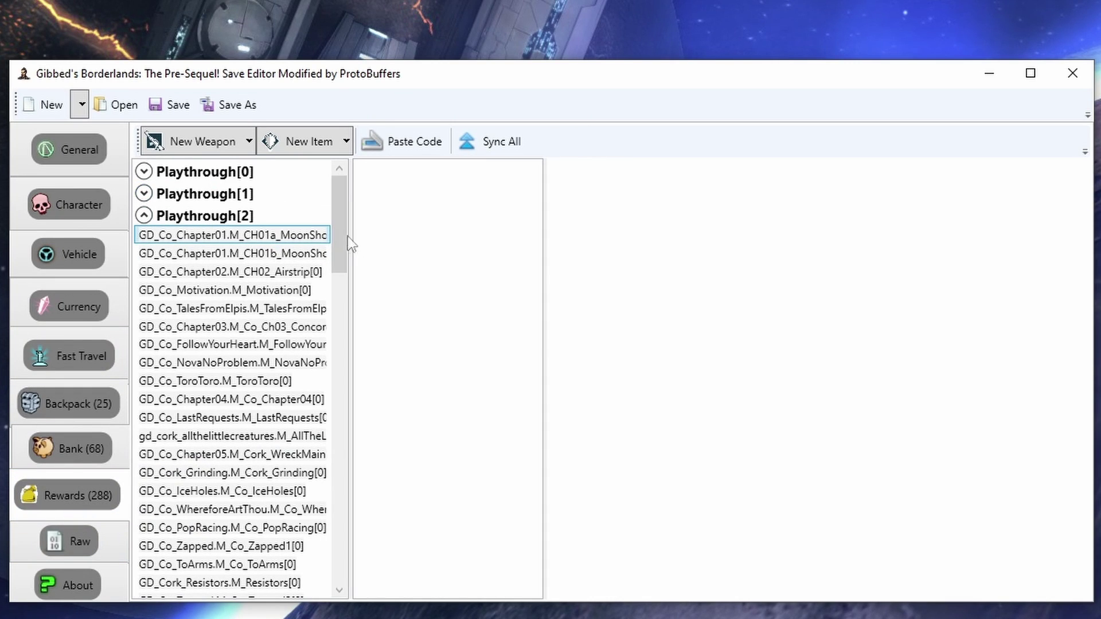
{"action": "left_click", "coordinate": [201, 235]}
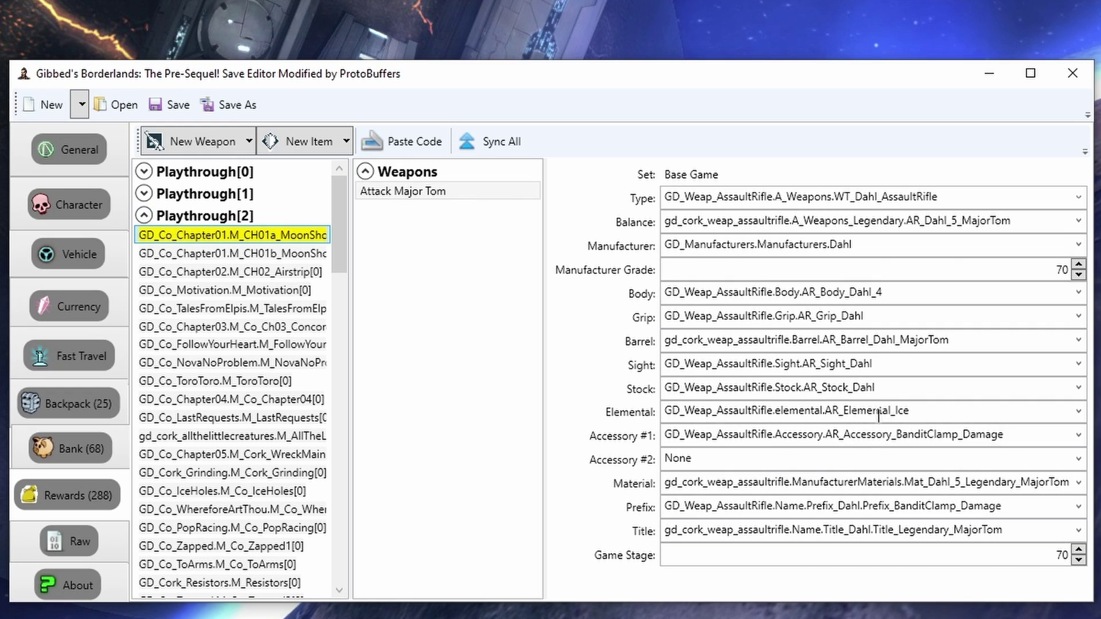
Copy the reward weapon's AR_Barrel_Dahl_MajorTom barrel part into its Accessory #2, Accessory #1 and Elemental slots.
{"action": "left_click", "coordinate": [971, 344]}
{"action": "key", "text": "ctrl+c"}
{"action": "left_click", "coordinate": [935, 458]}
{"action": "key", "text": "ctrl+v"}
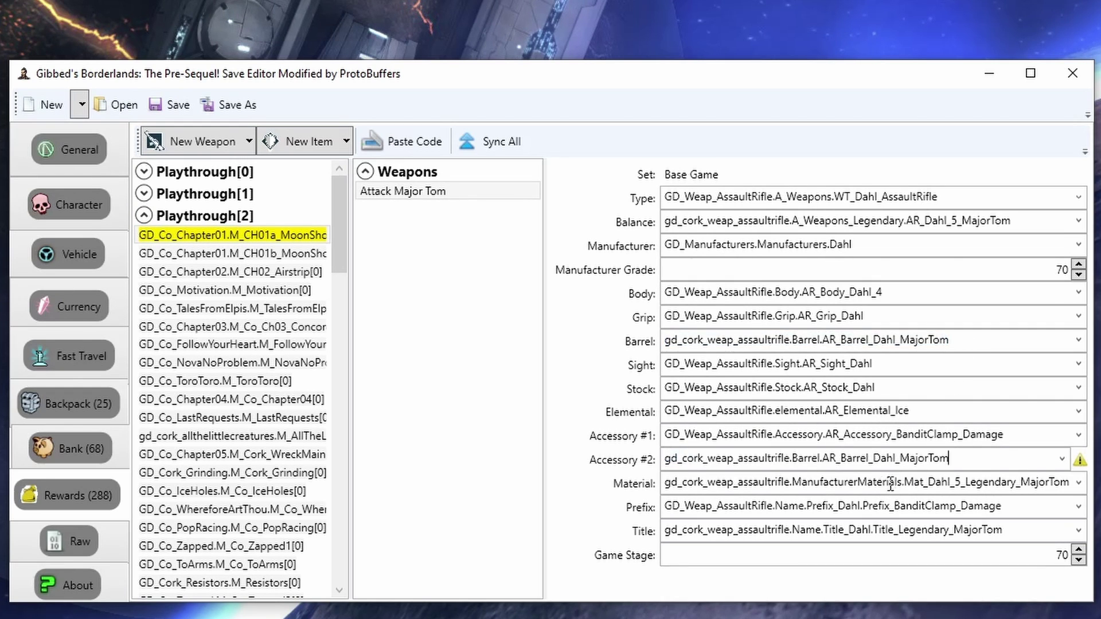
{"action": "left_click", "coordinate": [1017, 439]}
{"action": "key", "text": "ctrl+v"}
{"action": "left_click", "coordinate": [1017, 410]}
{"action": "key", "text": "ctrl+v"}
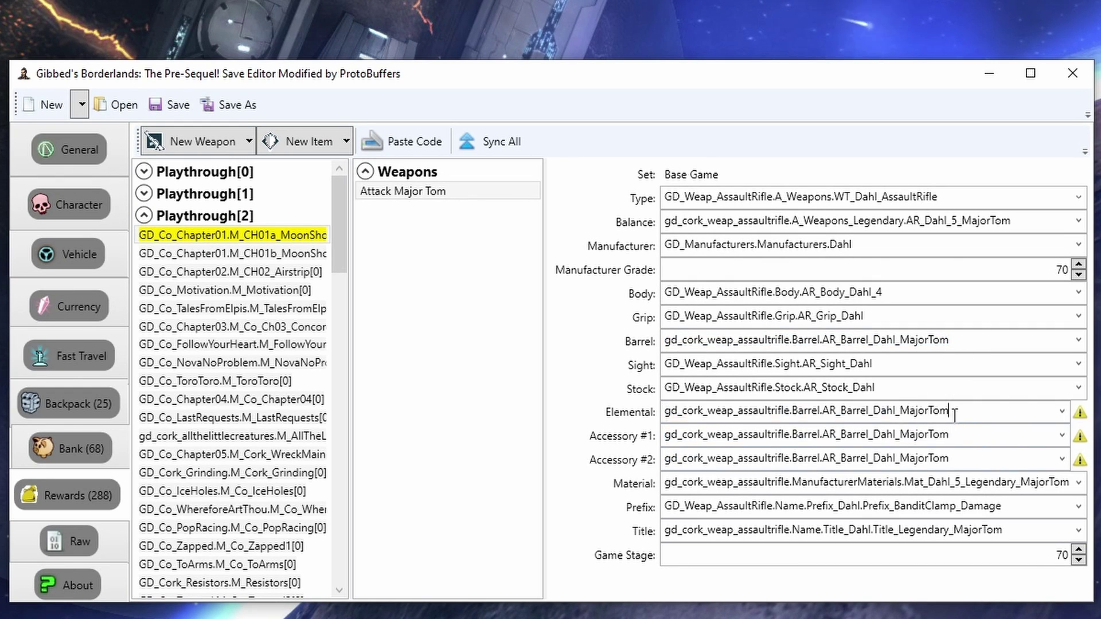
Show the raw save data and examine the Amount and UpgradeLevel of the last ammo entry in the ResourceData collection.
{"action": "left_click", "coordinate": [69, 542]}
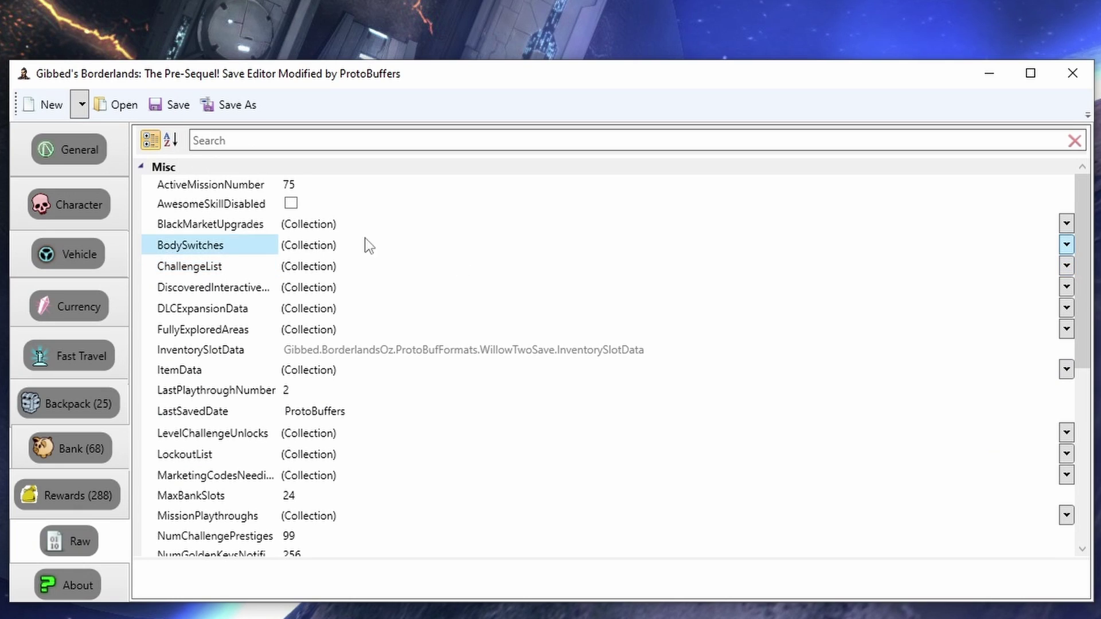
{"action": "scroll", "coordinate": [205, 239], "scroll_direction": "down", "scroll_amount": 4}
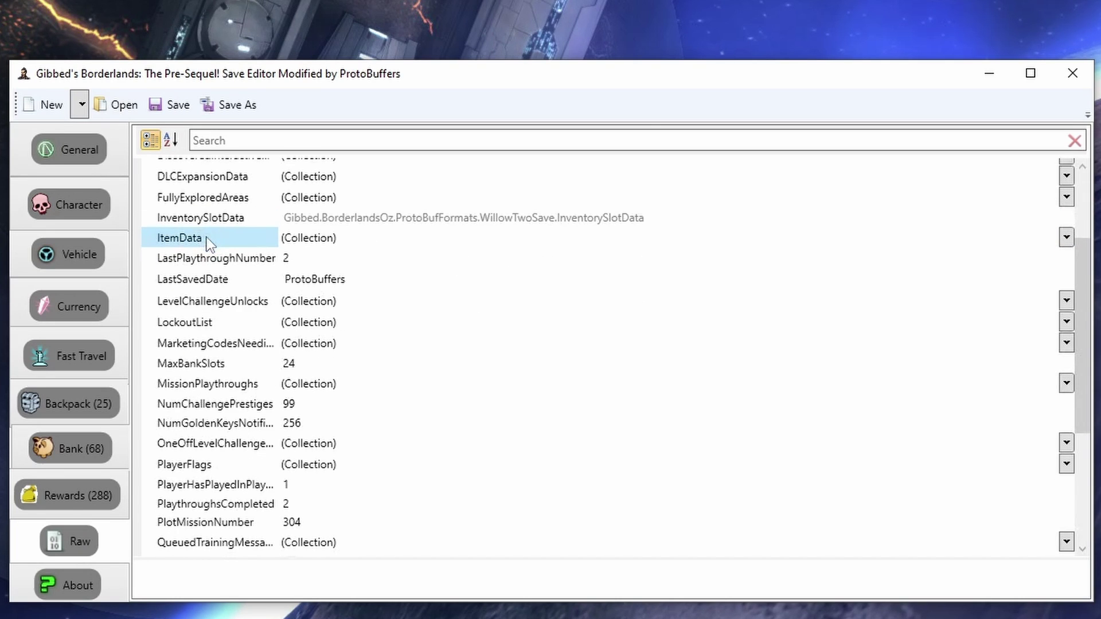
{"action": "scroll", "coordinate": [207, 241], "scroll_direction": "down", "scroll_amount": 1}
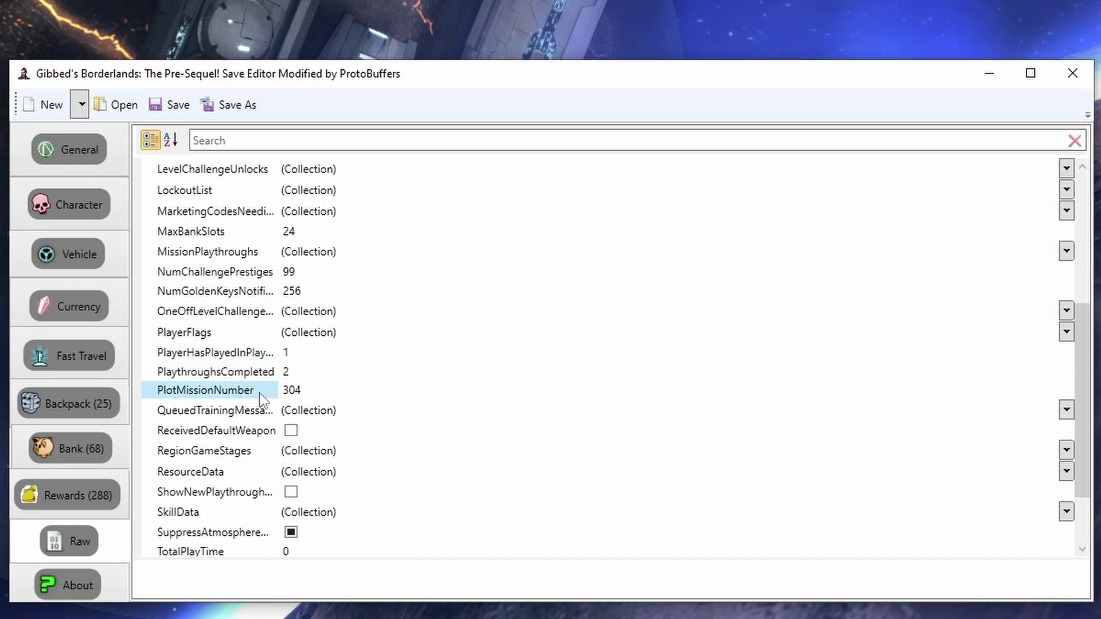
{"action": "double_click", "coordinate": [373, 512]}
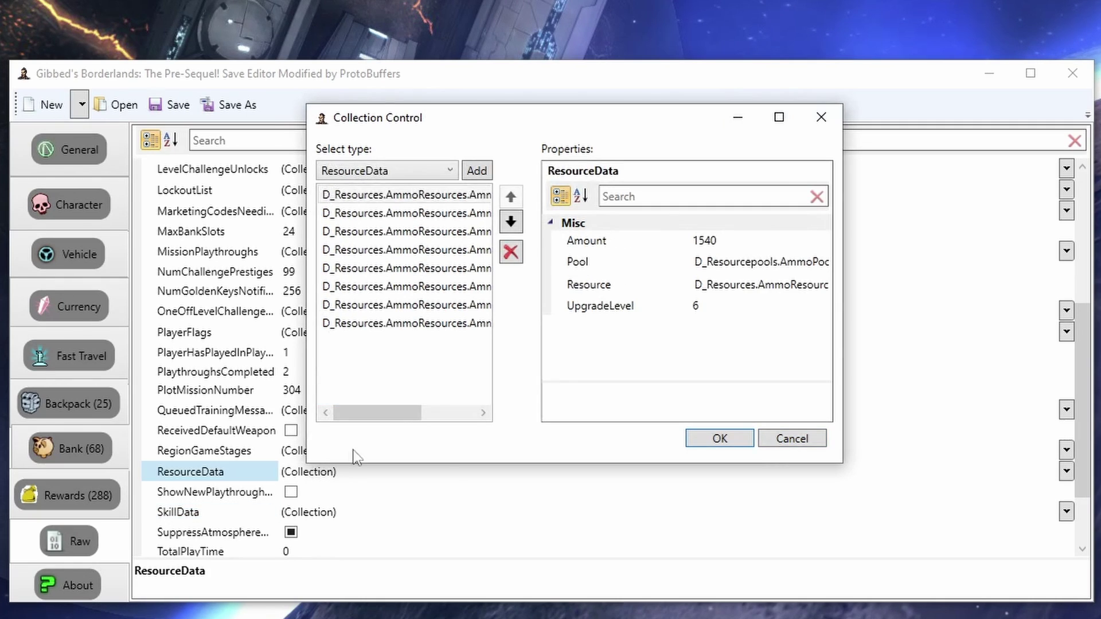
{"action": "left_click_drag", "start_coordinate": [441, 328], "coordinate": [406, 324]}
{"action": "left_click", "coordinate": [761, 237]}
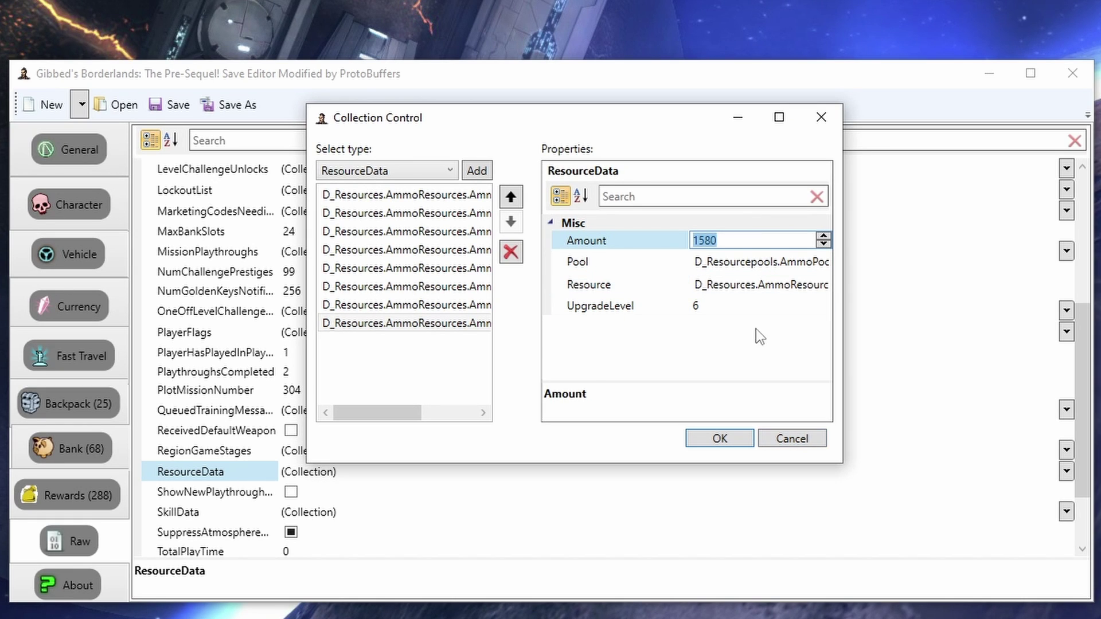
{"action": "left_click", "coordinate": [743, 305]}
{"action": "left_click", "coordinate": [791, 439]}
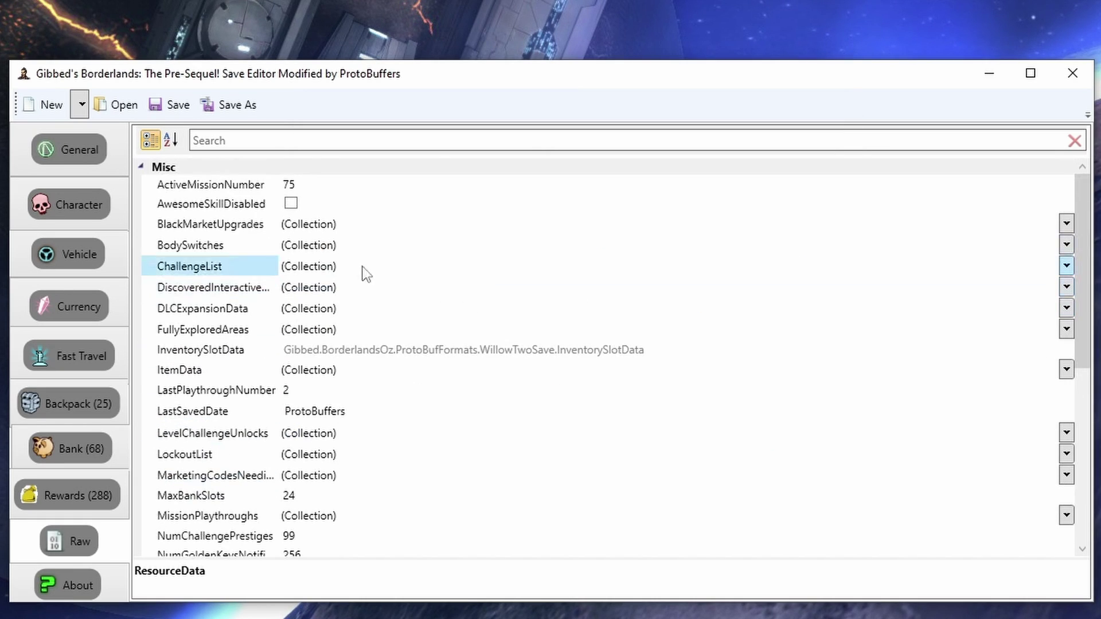
Examine the list of values in the BlackMarketUpgrades collection of the raw data.
{"action": "left_click", "coordinate": [326, 224]}
{"action": "left_click", "coordinate": [326, 224]}
{"action": "scroll", "coordinate": [310, 272], "scroll_direction": "down", "scroll_amount": 3}
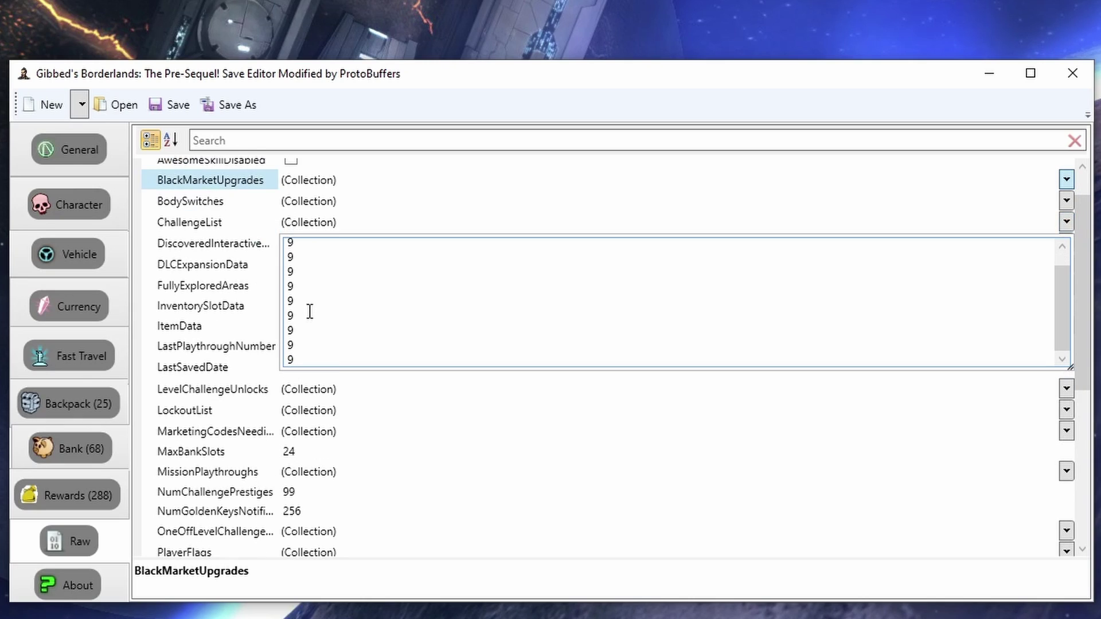
{"action": "scroll", "coordinate": [307, 319], "scroll_direction": "up", "scroll_amount": 3}
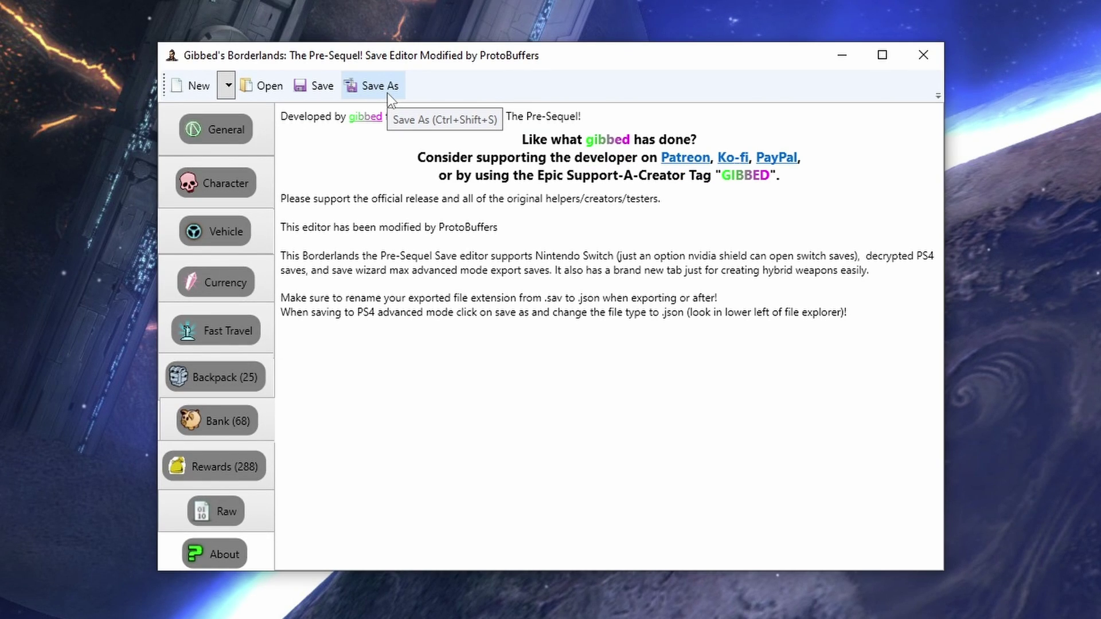
Save the modified save in SaveWizard (*.json) format over Save0001.json in the JSON DATA folder.
{"action": "left_click", "coordinate": [387, 93]}
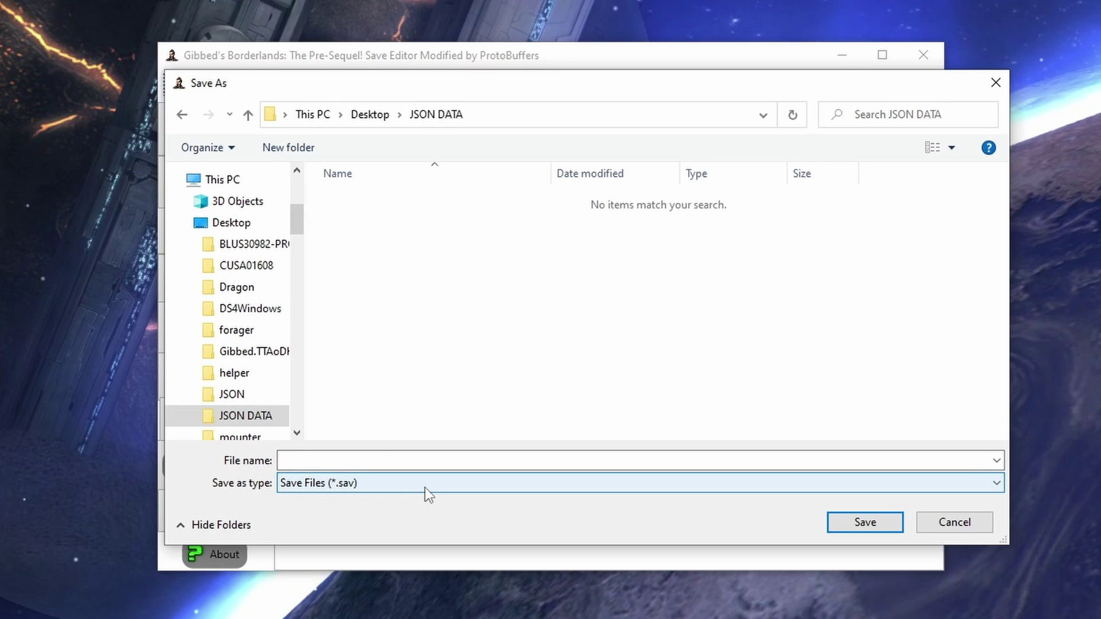
{"action": "left_click", "coordinate": [425, 487]}
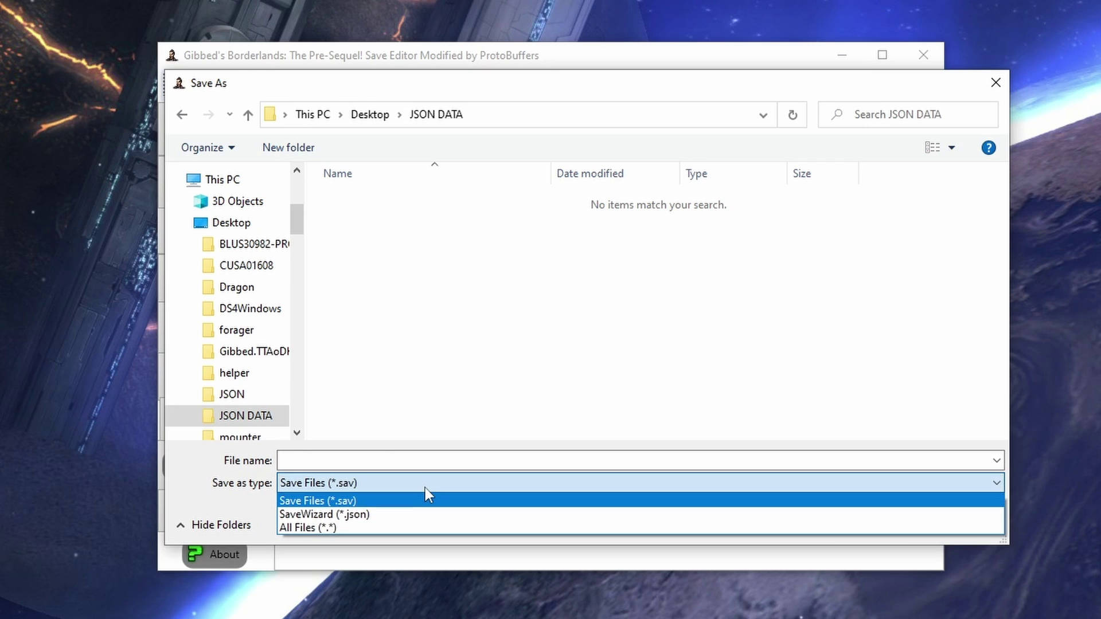
{"action": "left_click", "coordinate": [389, 515]}
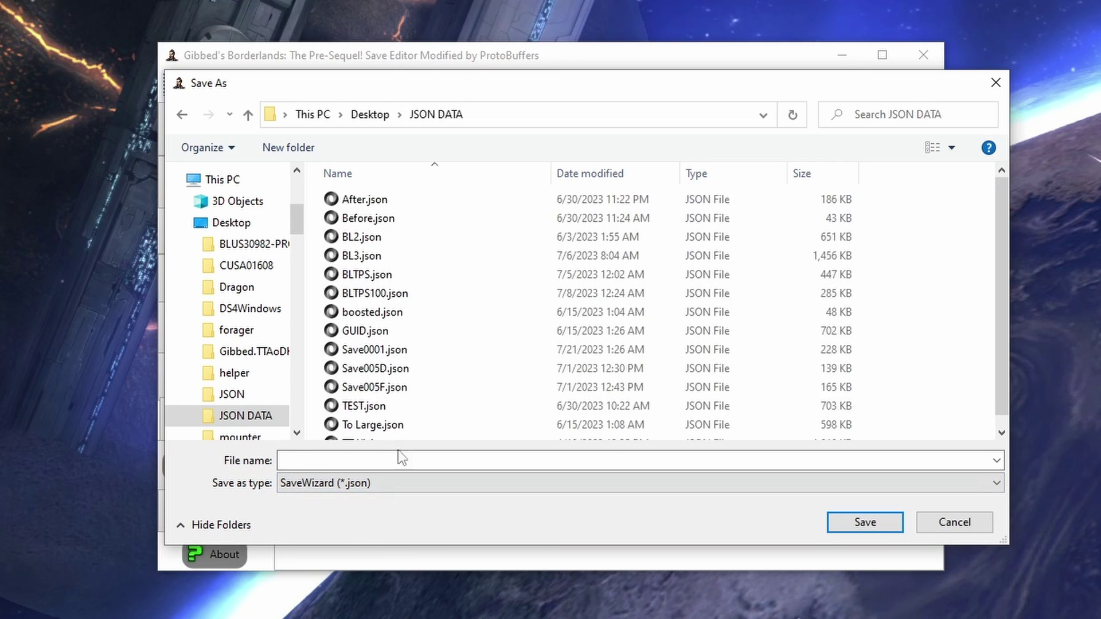
{"action": "double_click", "coordinate": [424, 351]}
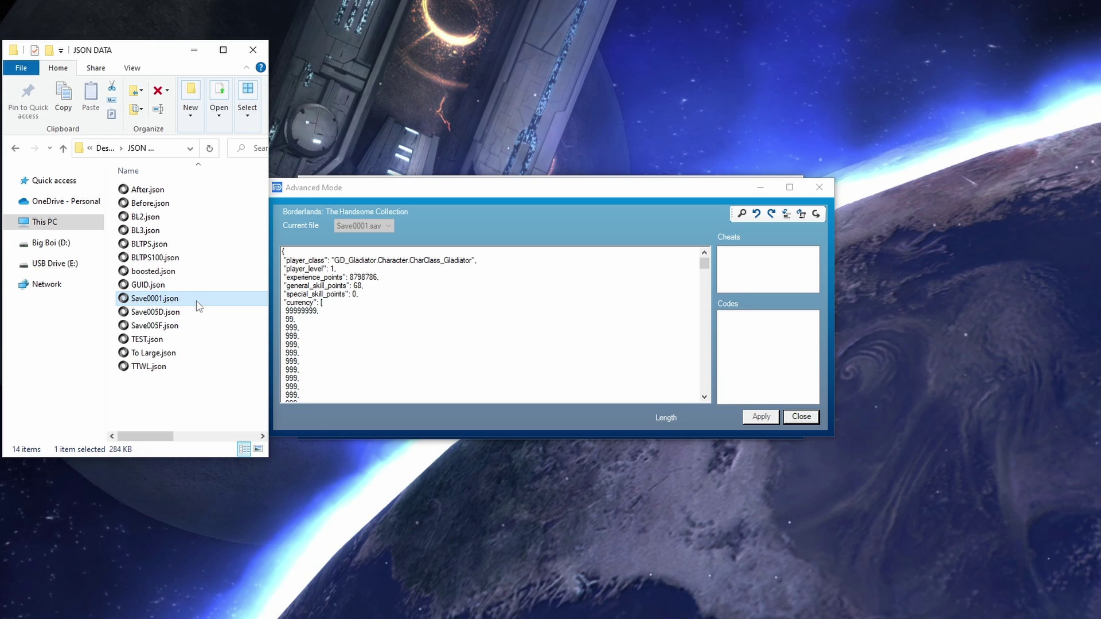
Open Save0001.json from the JSON DATA folder in JSONedit and copy its entire contents.
{"action": "double_click", "coordinate": [199, 306]}
{"action": "left_click", "coordinate": [405, 239]}
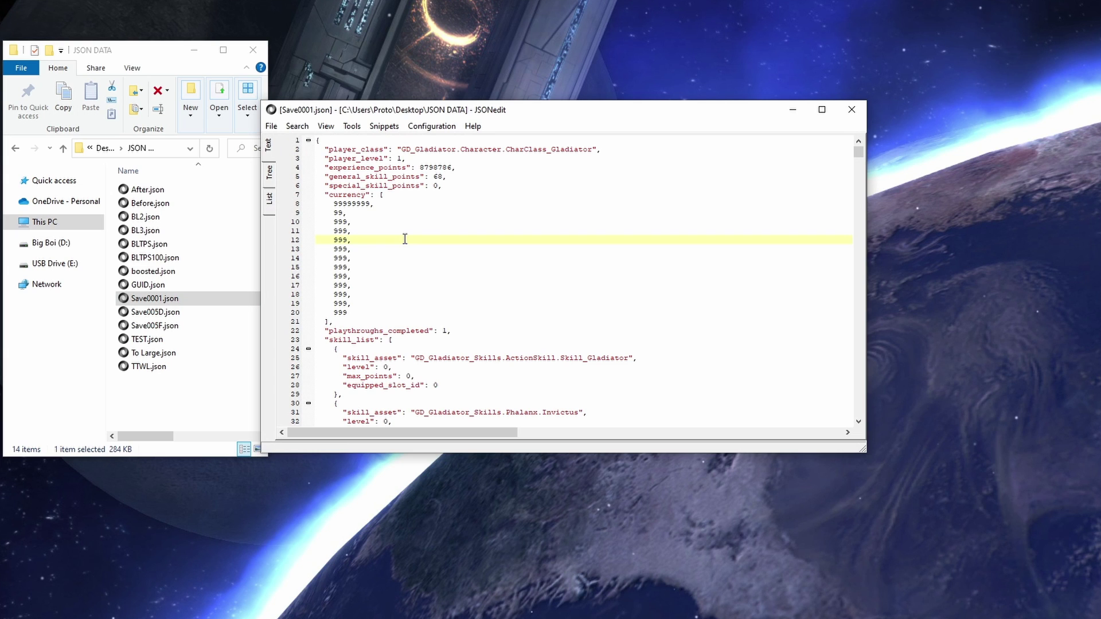
{"action": "key", "text": "ctrl+a"}
{"action": "right_click", "coordinate": [362, 210]}
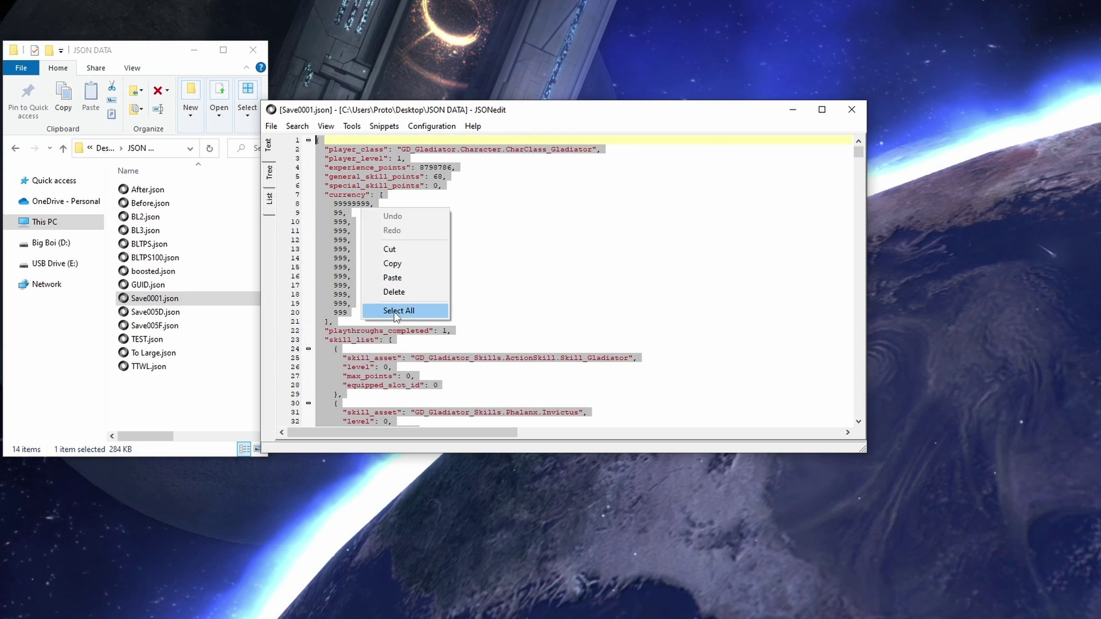
{"action": "left_click", "coordinate": [398, 263]}
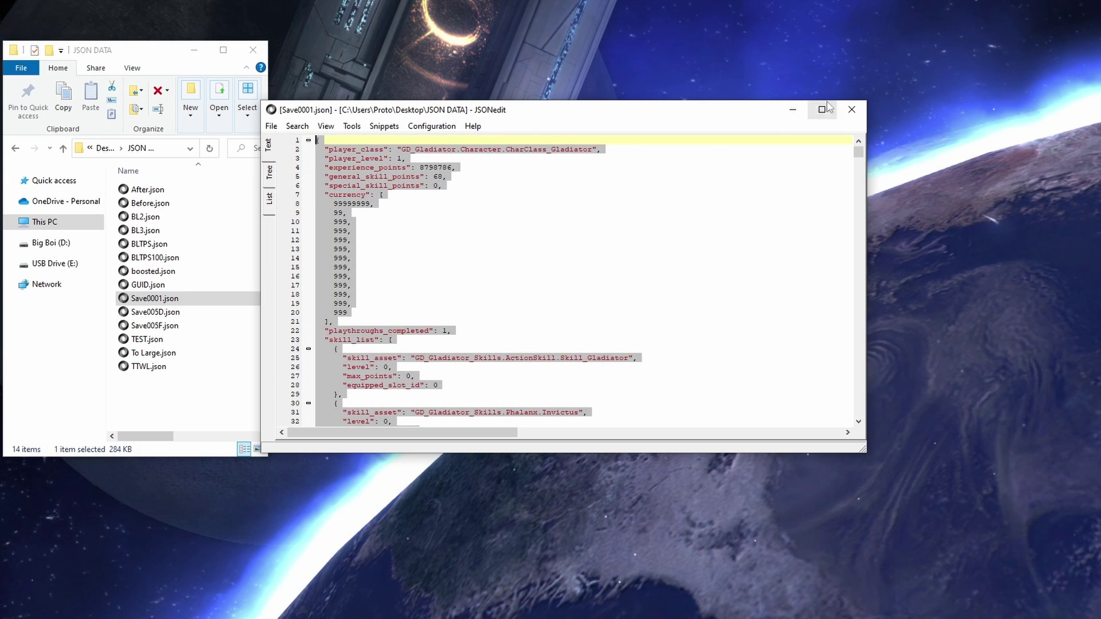
Switch to Save Wizard's Advanced Mode window, replace all of the Save0001.sav text with the copied JSON and apply the change.
{"action": "left_click", "coordinate": [793, 109]}
{"action": "left_click", "coordinate": [414, 292]}
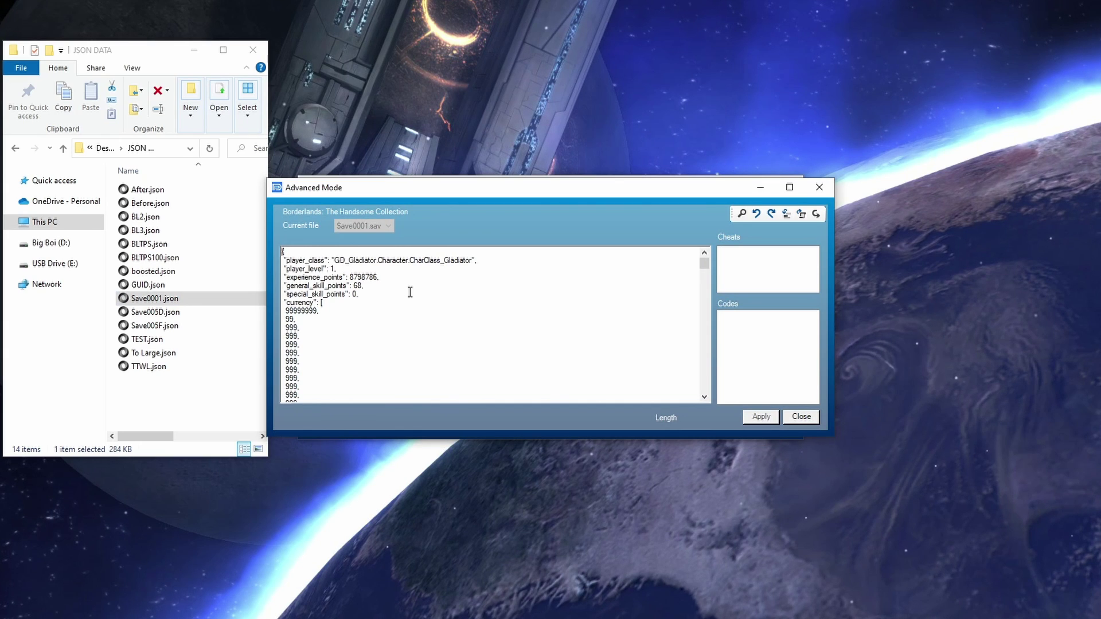
{"action": "key", "text": "ctrl+a"}
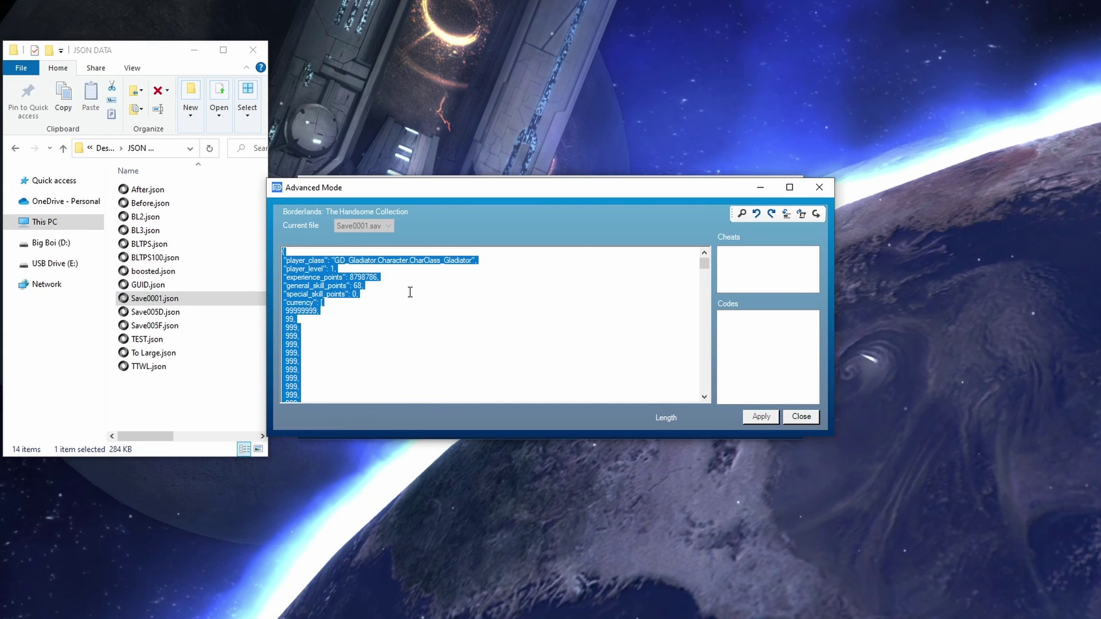
{"action": "key", "text": "ctrl+v"}
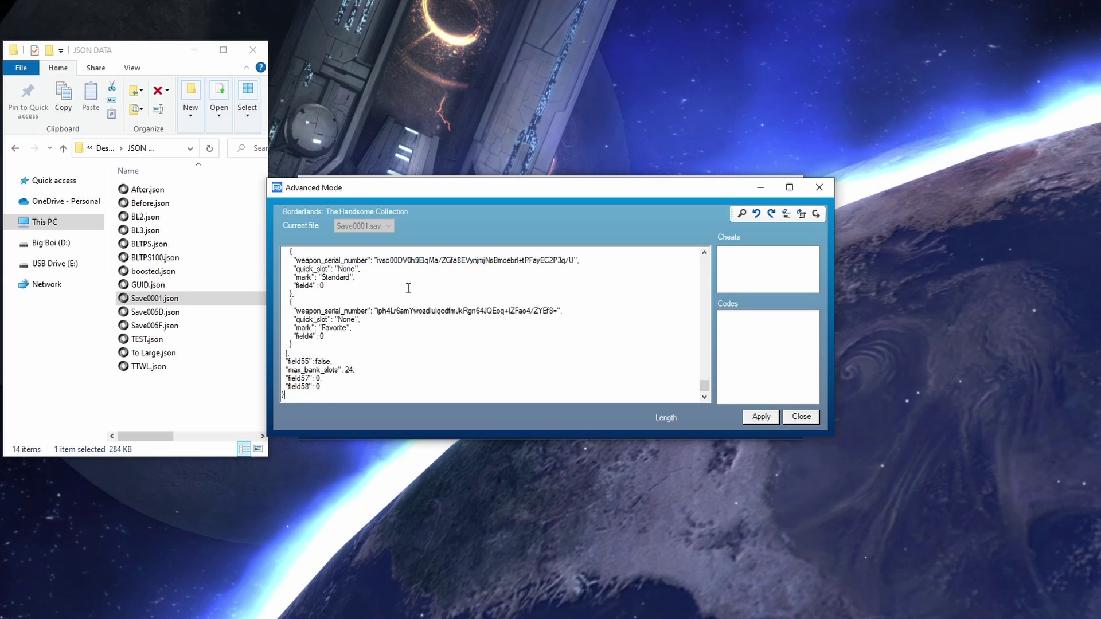
{"action": "left_click", "coordinate": [762, 417]}
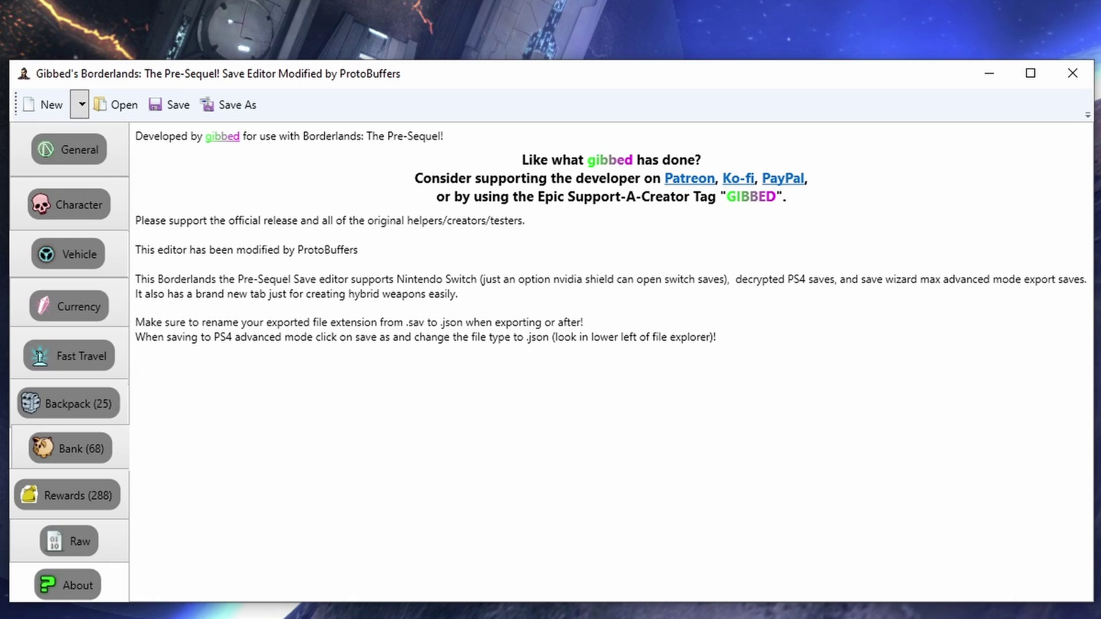